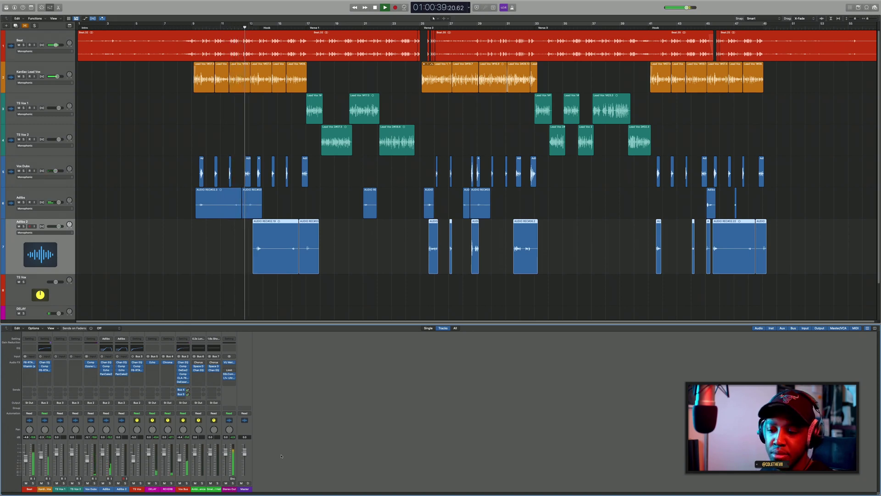
Step: Stop playback, open the existing F6-RTA equalizer on the Beat track, audition a short passage with it, and close it
key("space")
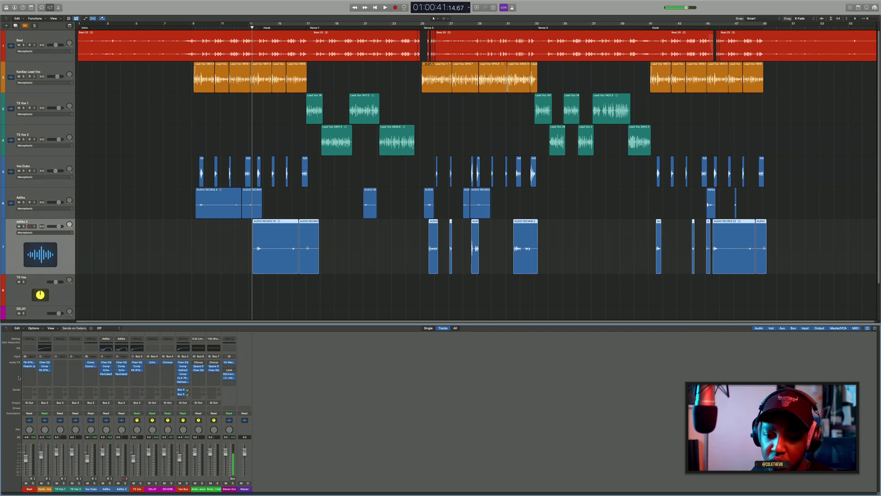
left_click(28, 362)
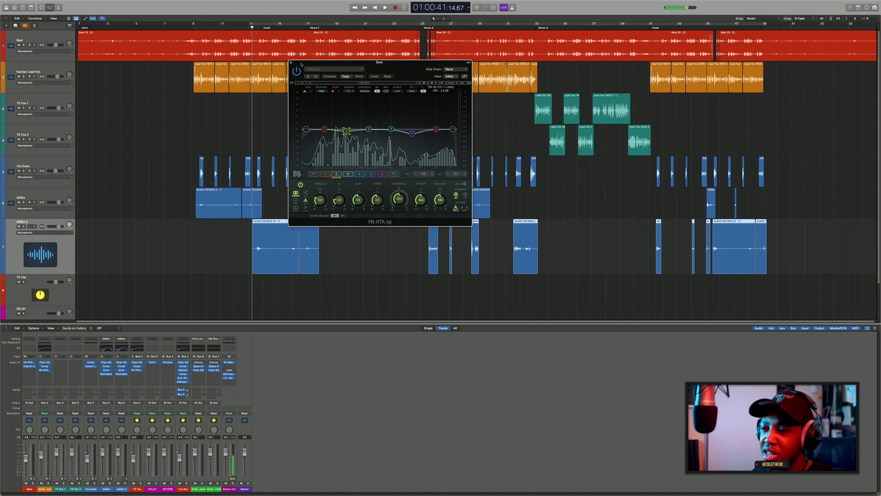
key("space")
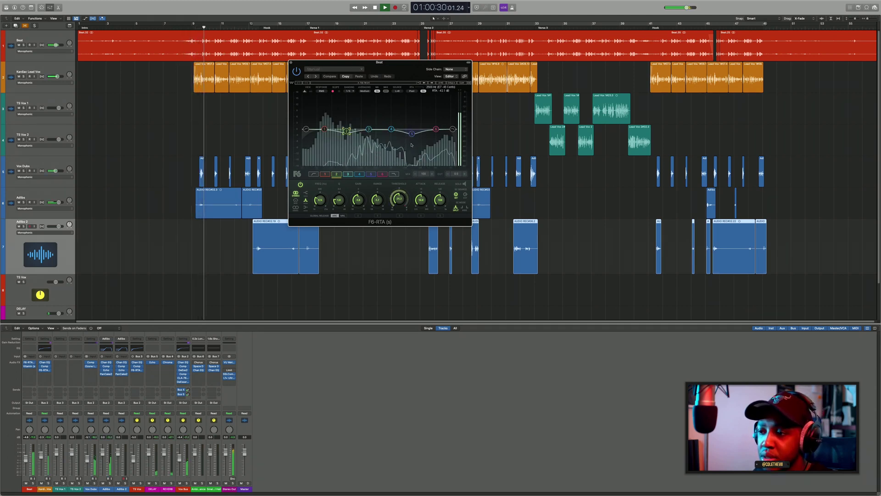
key("space")
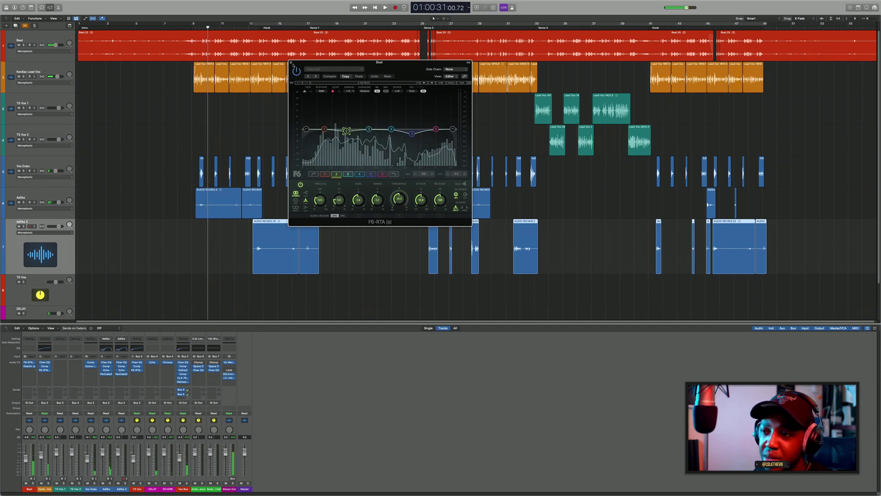
left_click(291, 63)
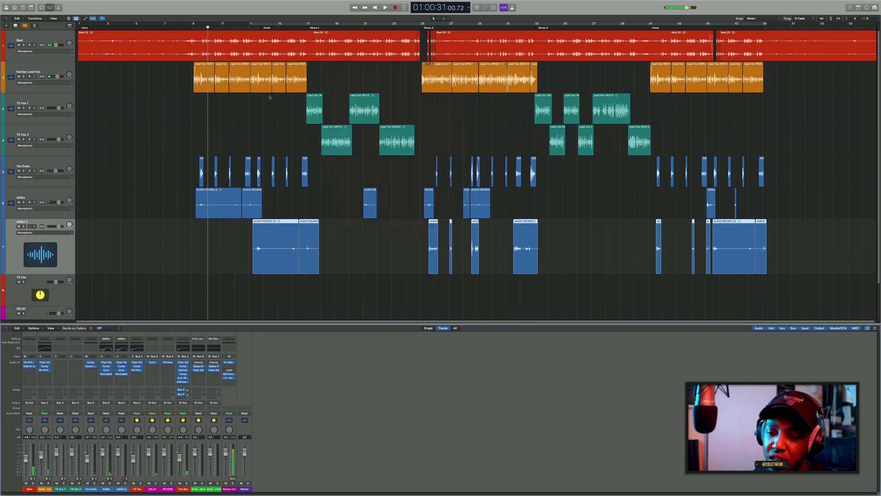
Step: Open the Vitamin plug-in on the Beat track to examine its settings and close it
left_click(29, 367)
left_click(16, 376)
left_click(29, 366)
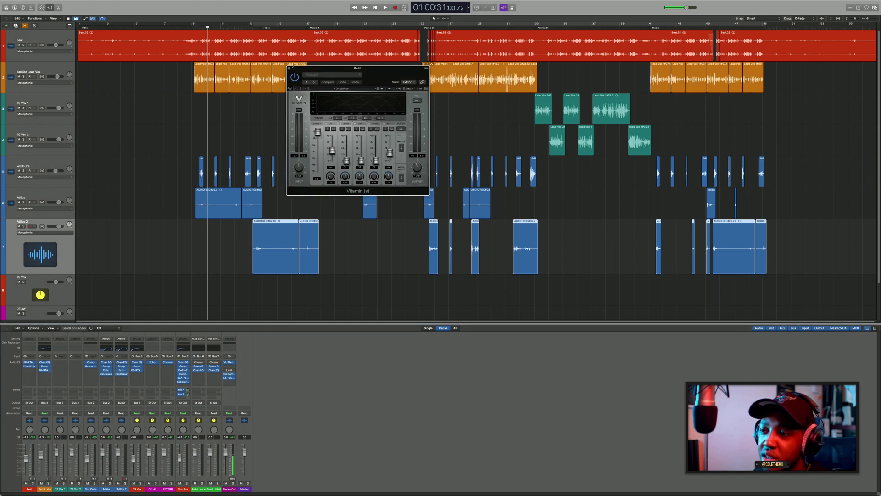
left_click(290, 69)
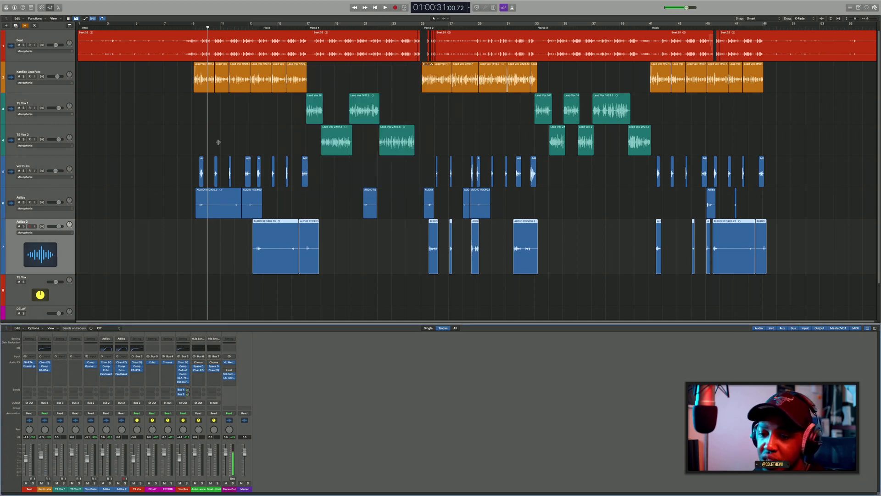
Step: Insert a second stereo F6-RTA on the Beat track after Vitamin and move its window aside
left_click(31, 371)
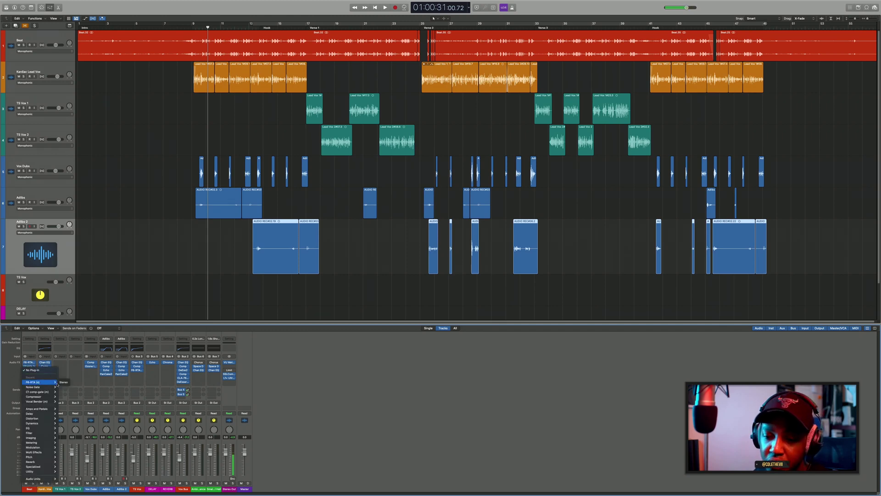
left_click(64, 381)
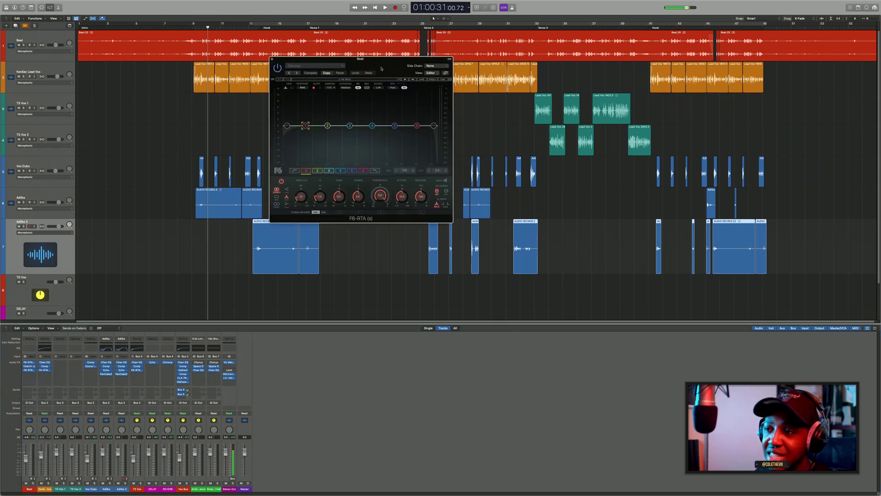
left_click_drag(381, 69, 266, 97)
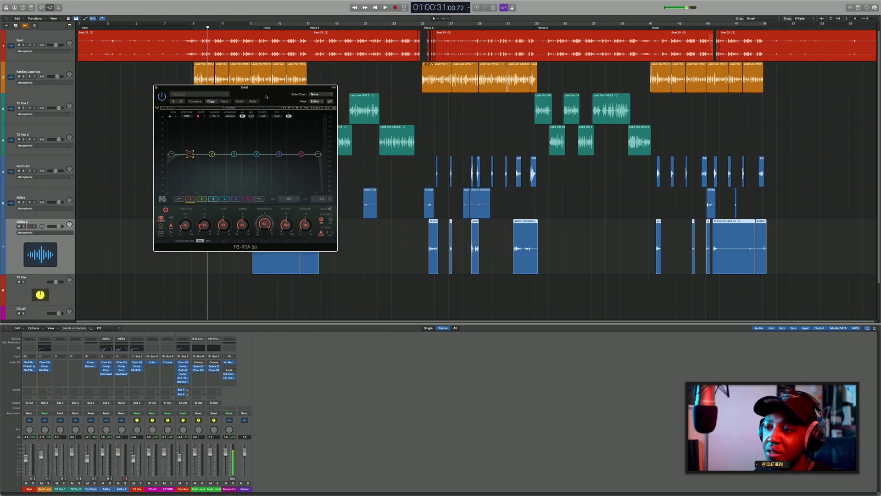
Step: Set the new F6-RTA's side chain input to Bus 2, which carries the vocal tracks, and reposition the plug-in window
left_click(325, 94)
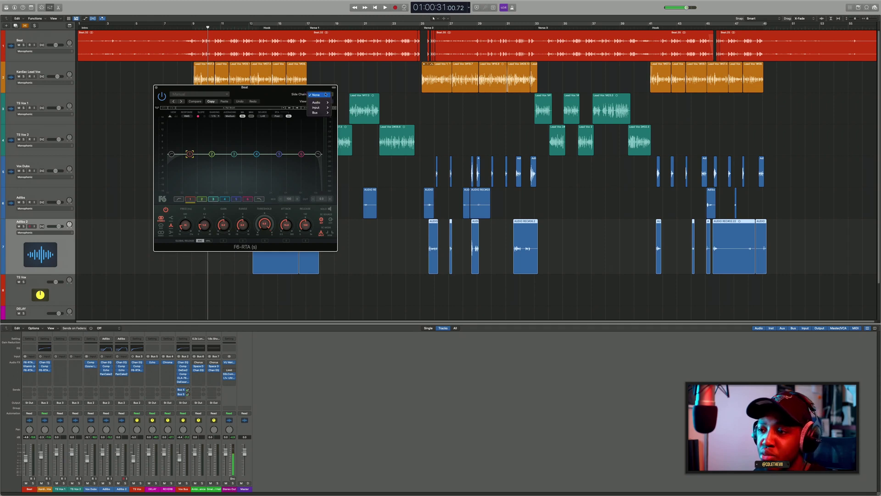
mouse_move(320, 115)
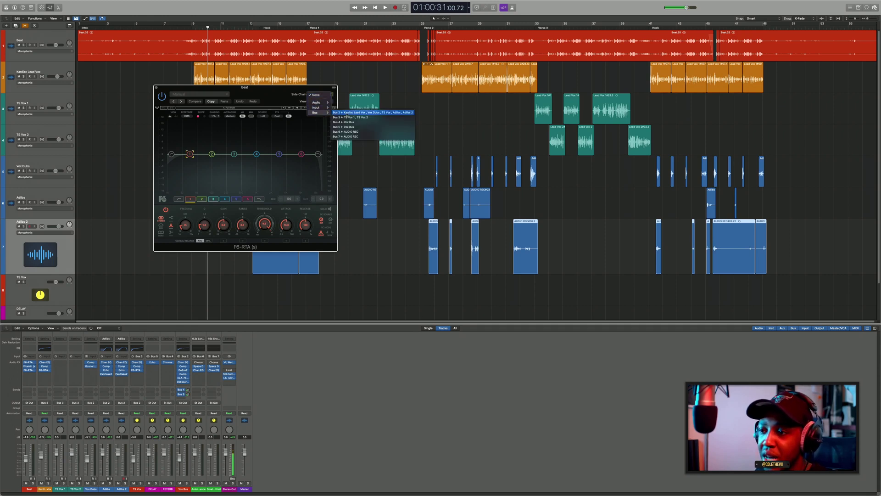
left_click(381, 113)
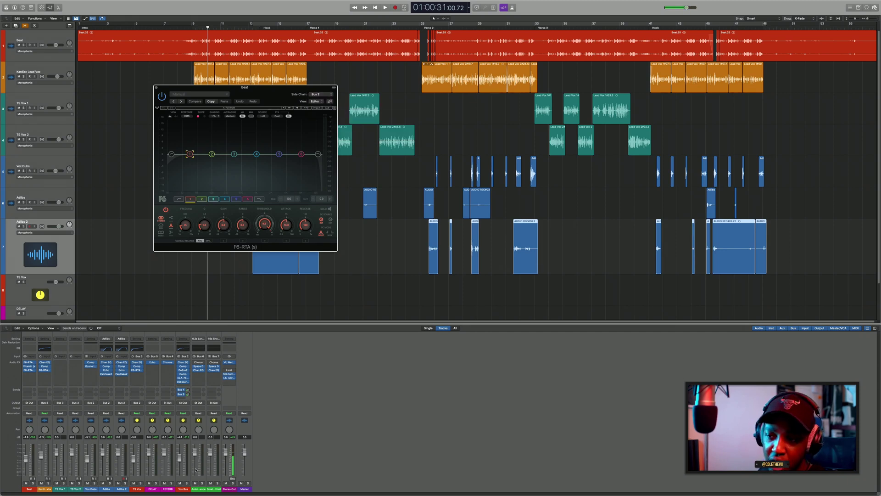
left_click(323, 95)
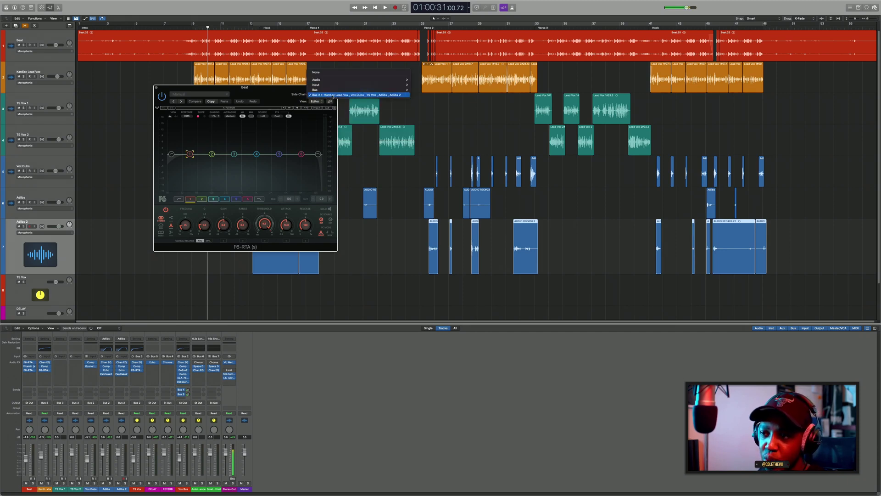
mouse_move(399, 89)
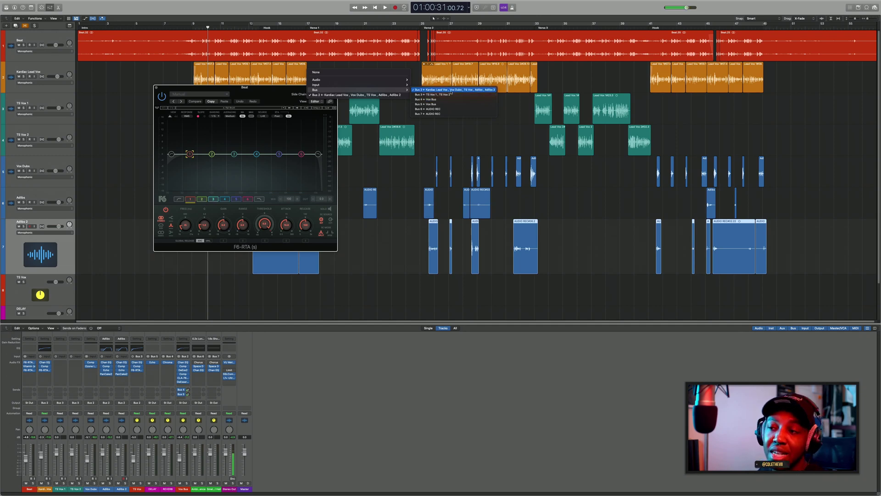
left_click(451, 90)
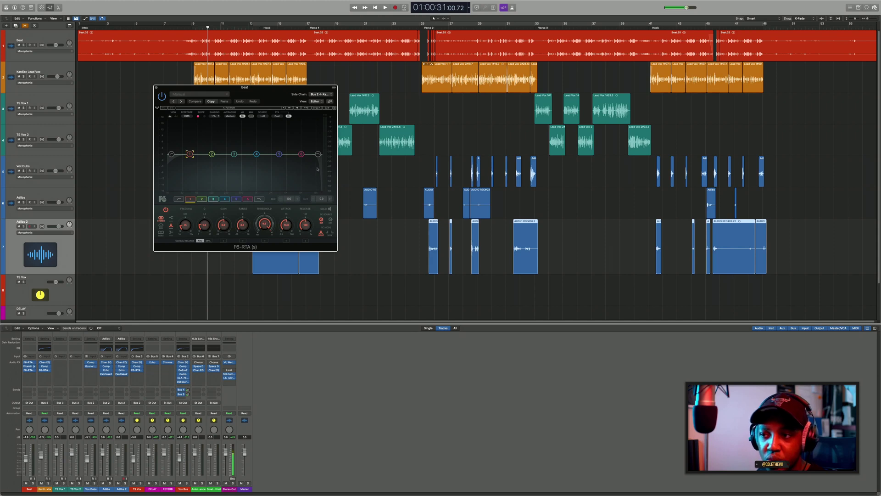
left_click_drag(306, 90, 436, 88)
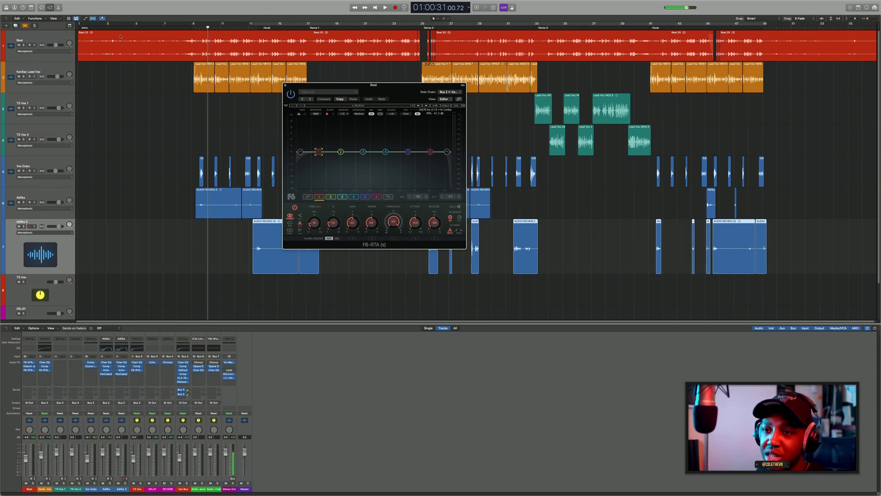
Step: Select band 5 in the new F6-RTA and switch its side-chain source to external
left_click_drag(208, 27, 108, 28)
key("space")
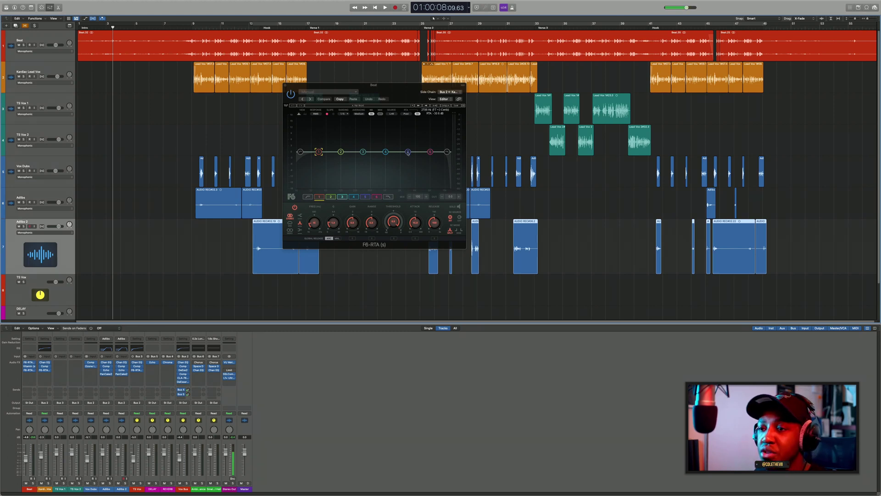
left_click_drag(371, 84, 390, 97)
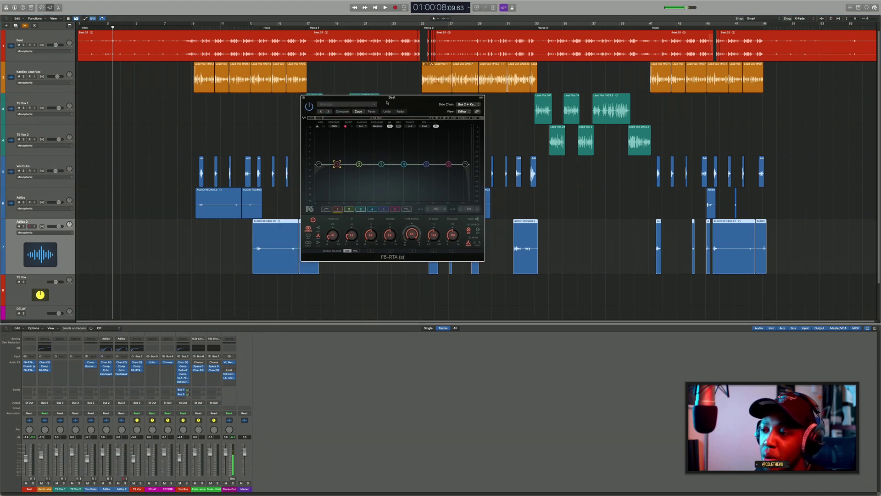
left_click(426, 164)
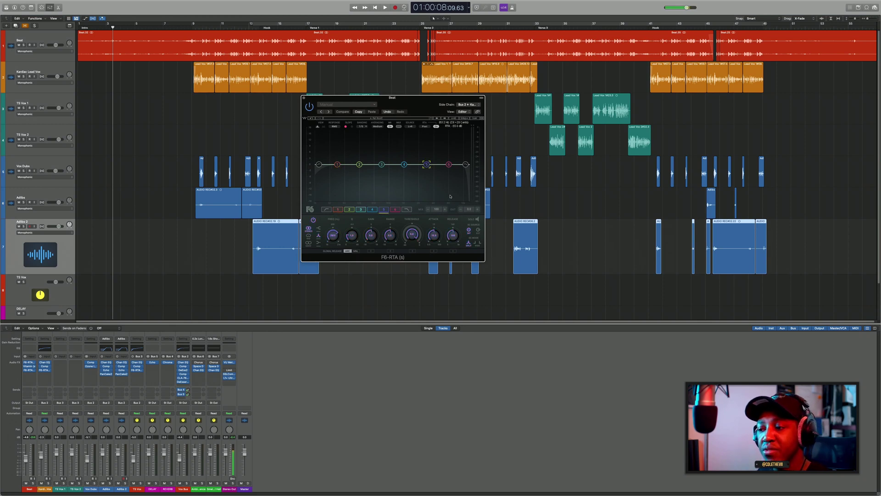
left_click(477, 231)
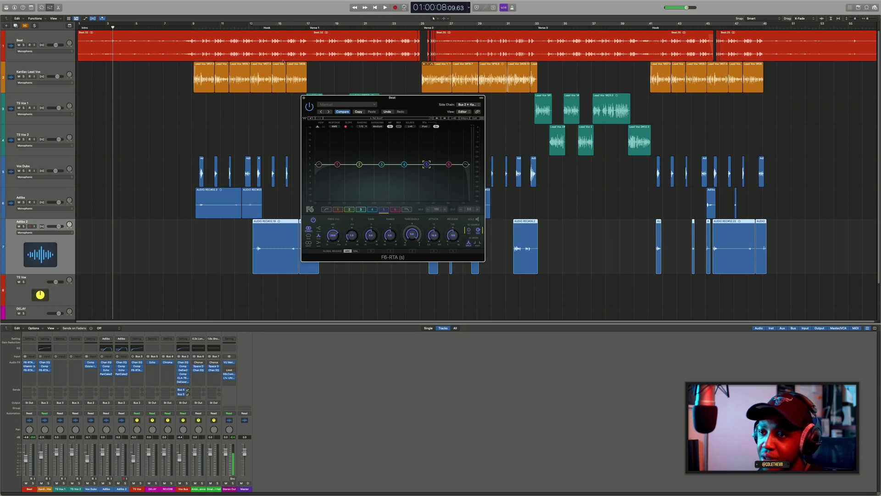
Step: Audition the song from just before the first lead vocal region and lower the threshold of band 5
left_click(192, 31)
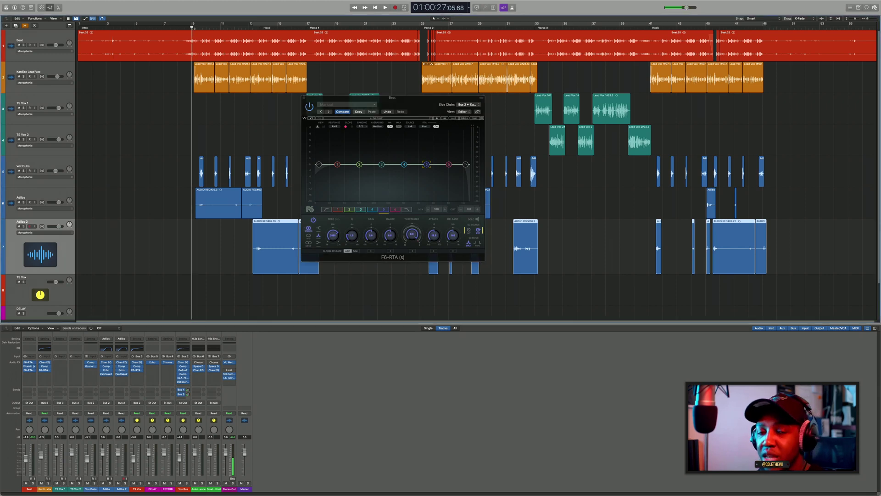
key("space")
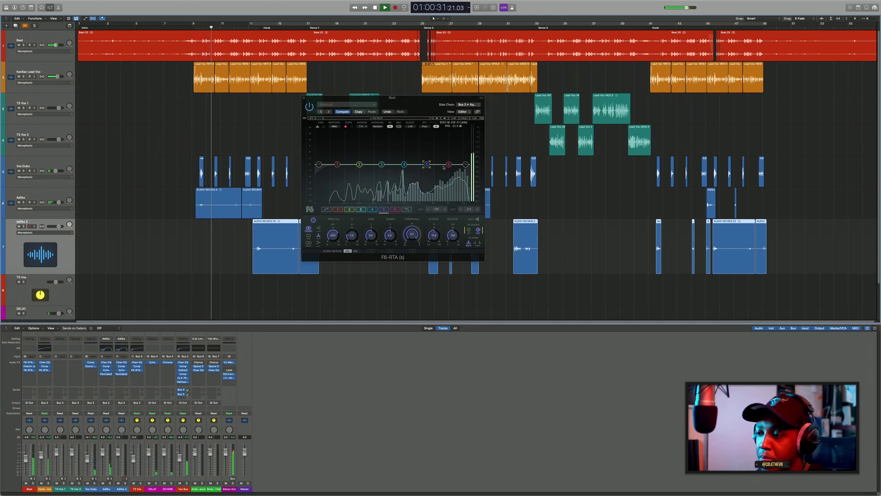
key("space")
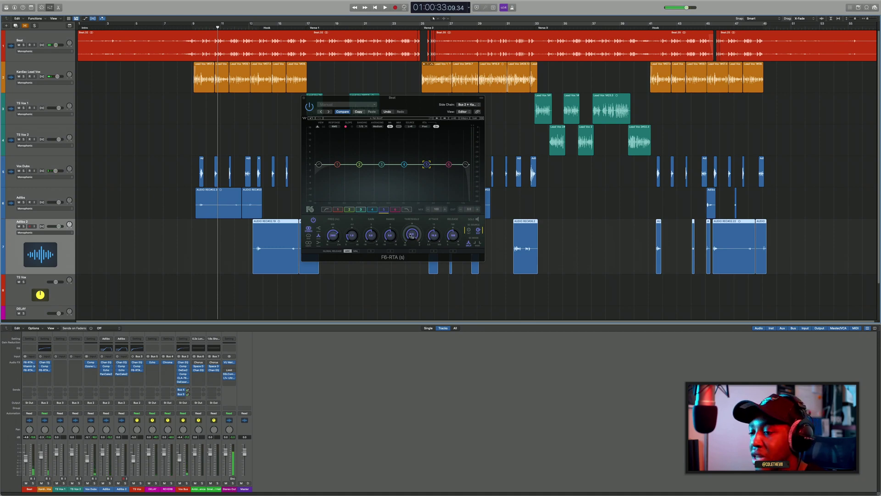
key("space")
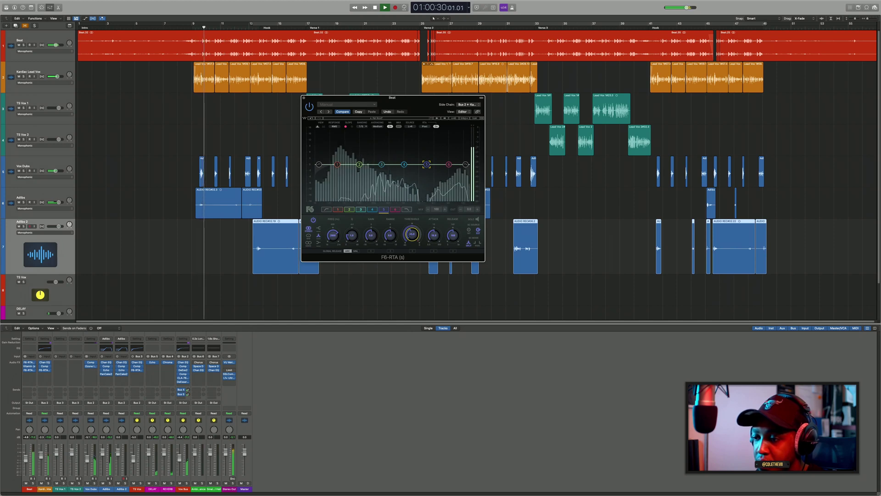
Step: Try a range adjustment on band 5 while replaying the opening of the first lead vocal
left_click_drag(393, 239, 393, 245)
key("space")
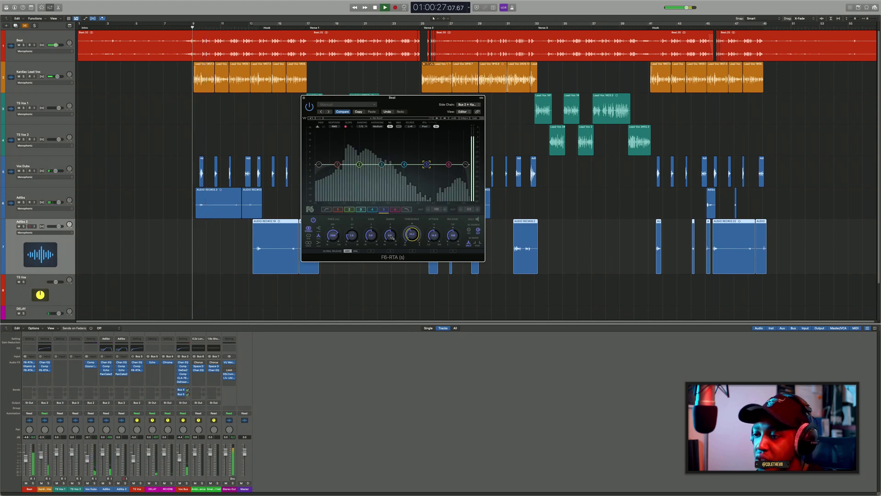
key("space")
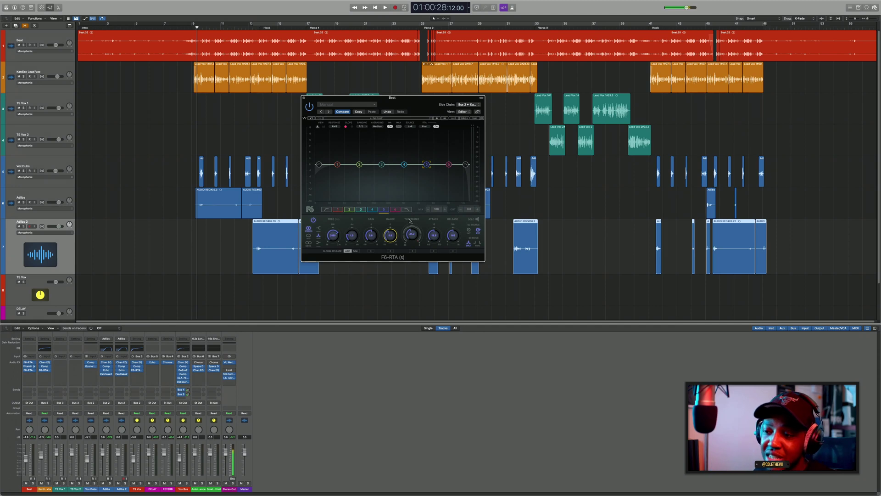
key("space")
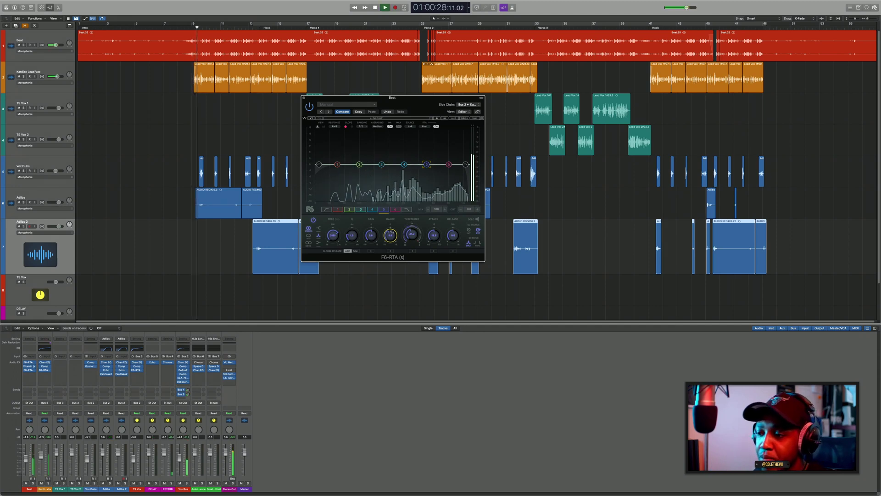
key("space")
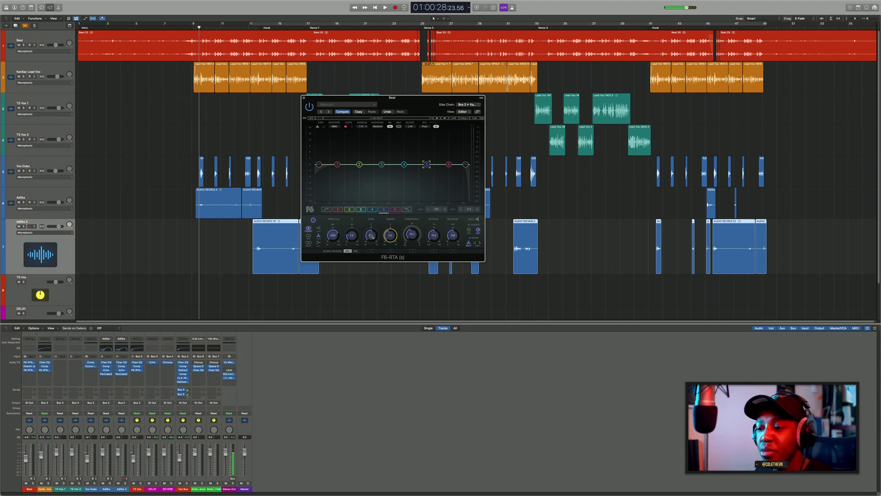
Step: Try a static gain cut on band 5, audition it briefly, and reset the band's gain to 0
left_click_drag(371, 235, 371, 247)
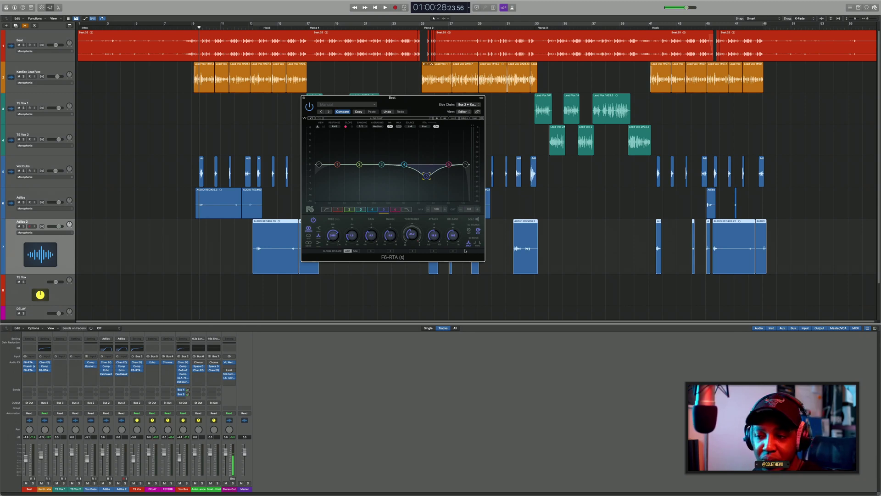
key("space")
key("space")
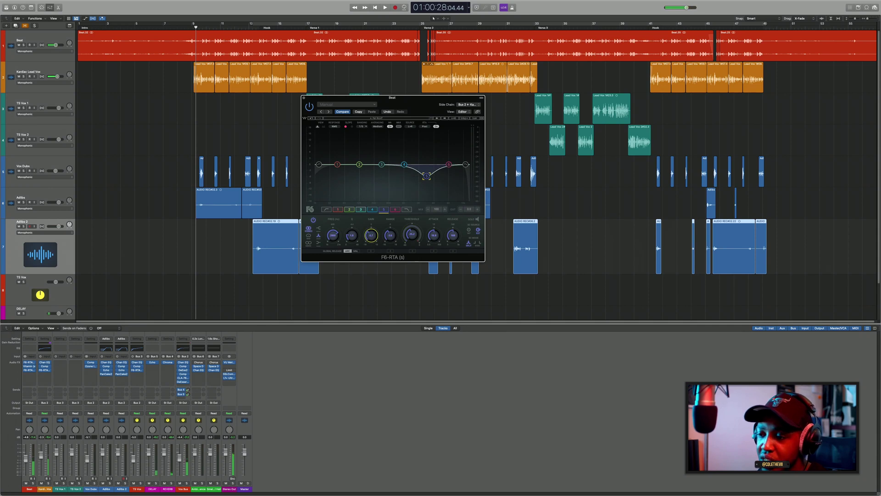
type("0")
key("Return")
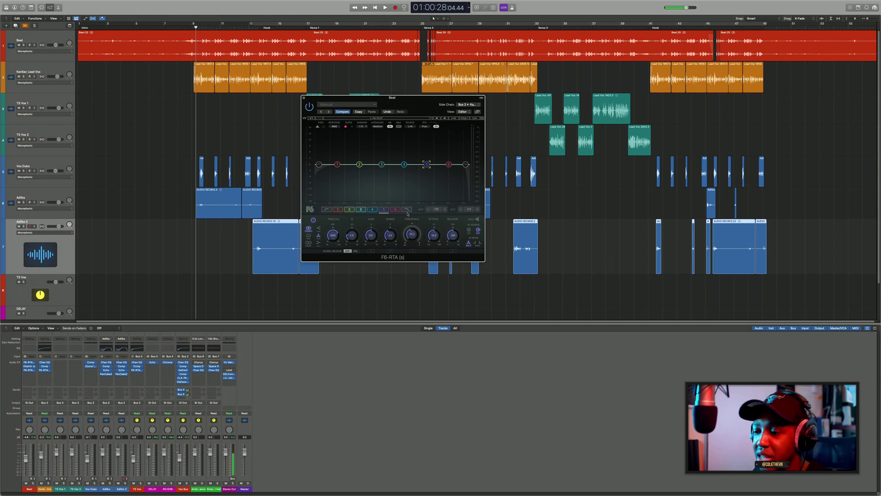
Step: Lower band 5's range during playback so the vocals trigger a dynamic cut in the beat
left_click(390, 235)
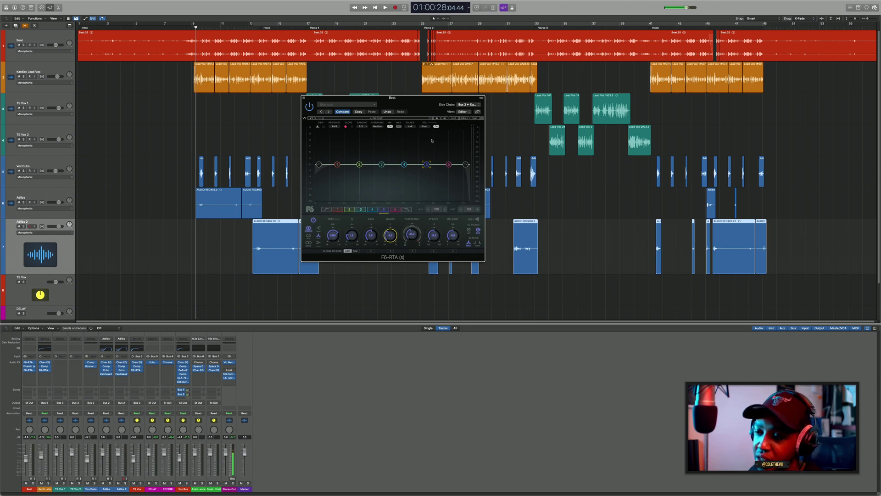
key("space")
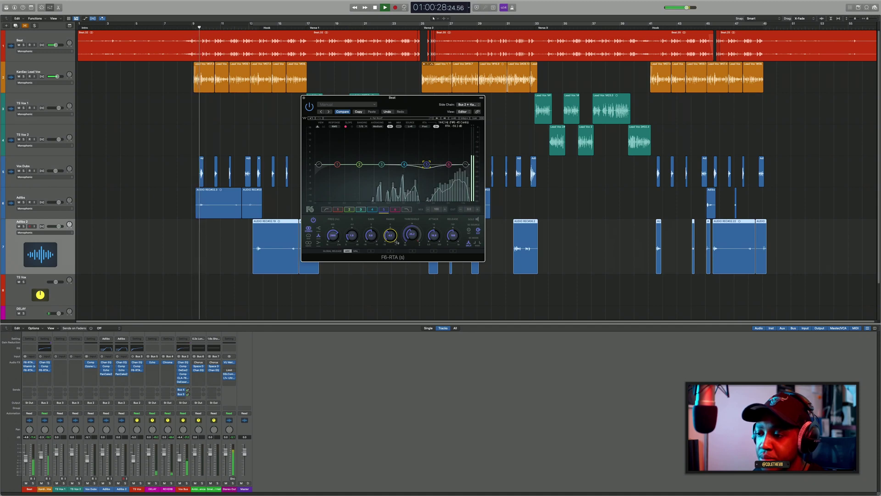
left_click_drag(390, 235, 390, 255)
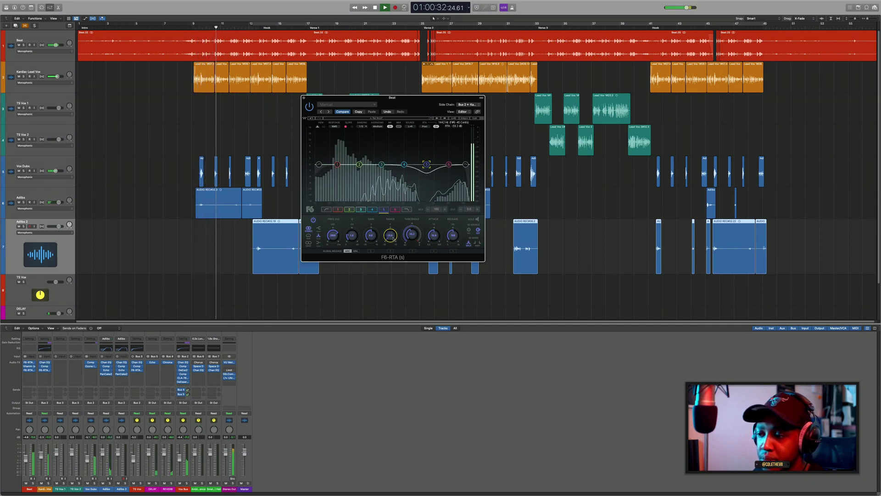
Step: Try a slower attack on band 5 while replaying the first lead vocal, and settle on a faster attack
key("space")
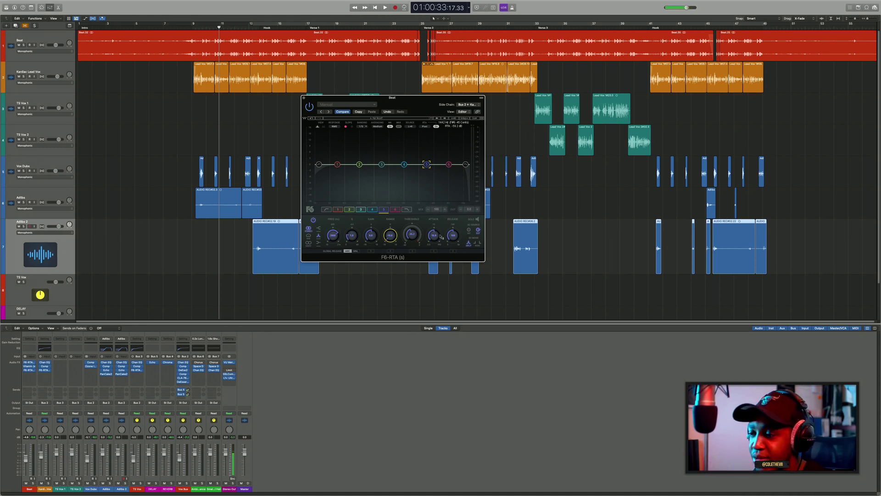
key("space")
key("space")
left_click_drag(440, 236, 433, 202)
key("space")
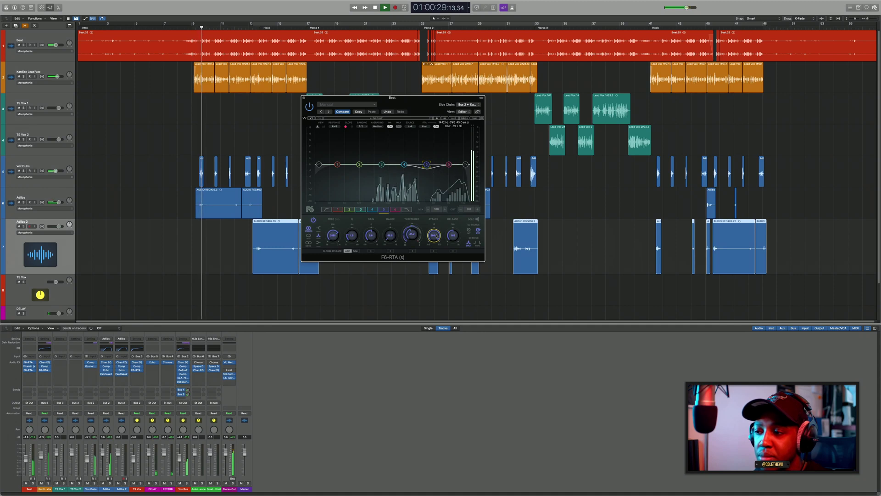
key("space")
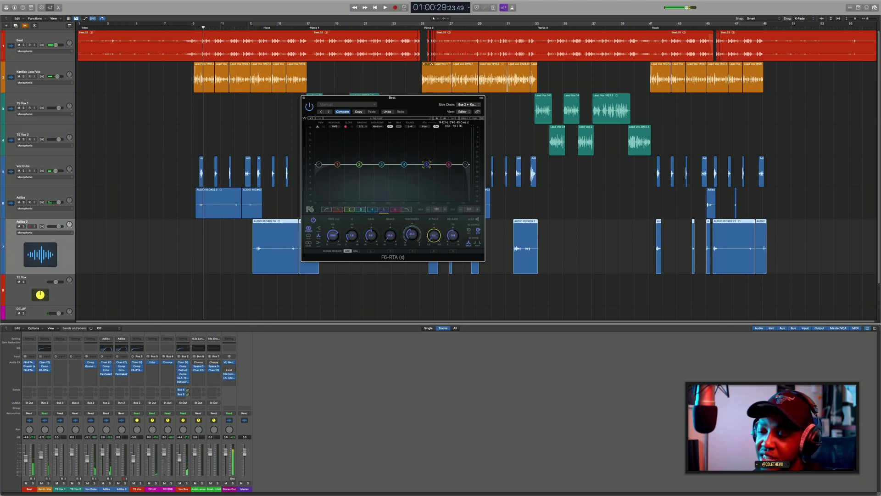
key("space")
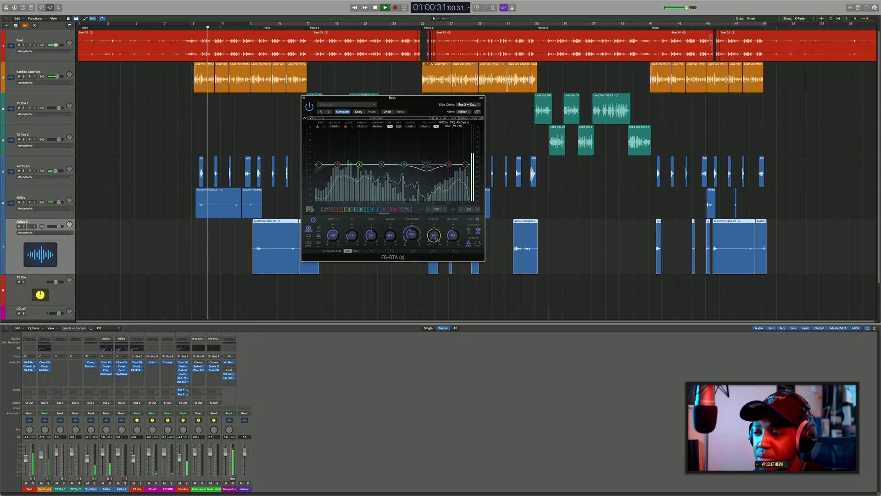
key("space")
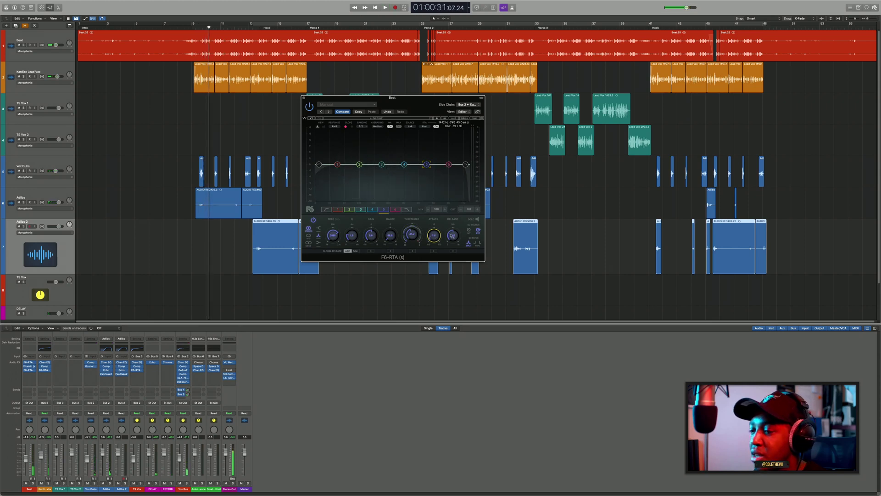
Step: Try short and long release times on band 5 while replaying the first lead vocal
key("space")
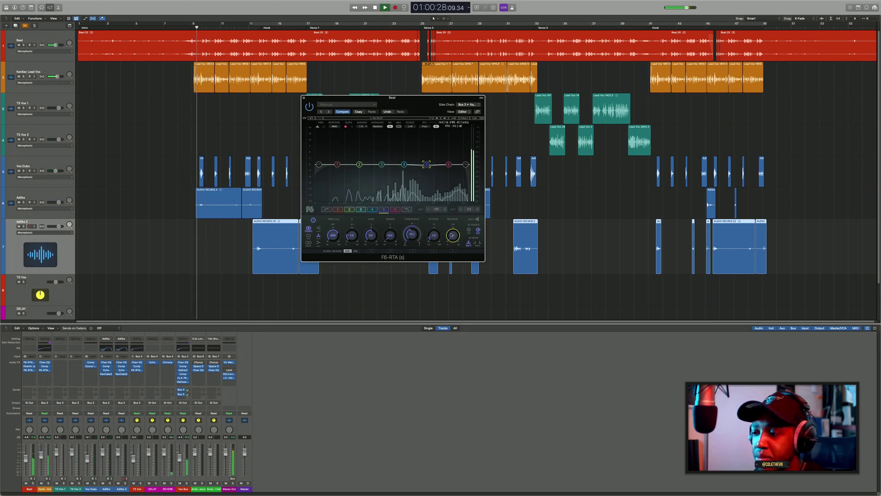
key("space")
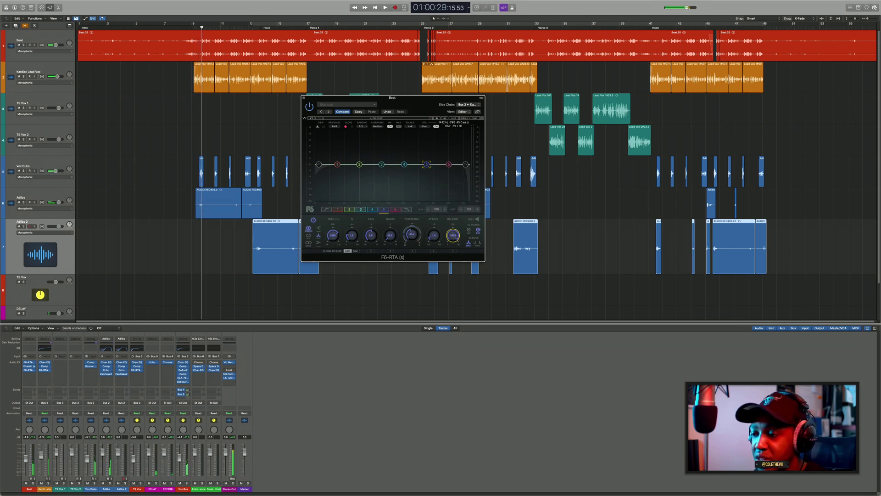
key("space")
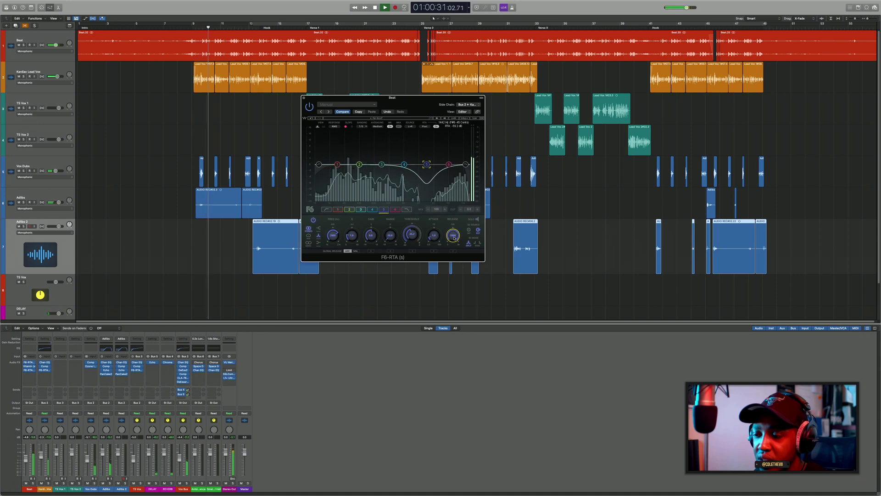
Step: Lower band 5's threshold and audition the deeper dynamic cut against the first lead vocal
key("space")
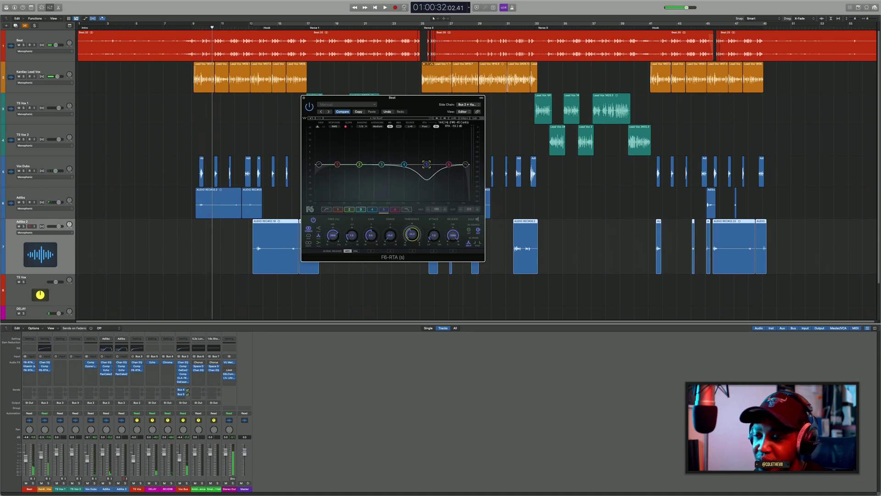
key("space")
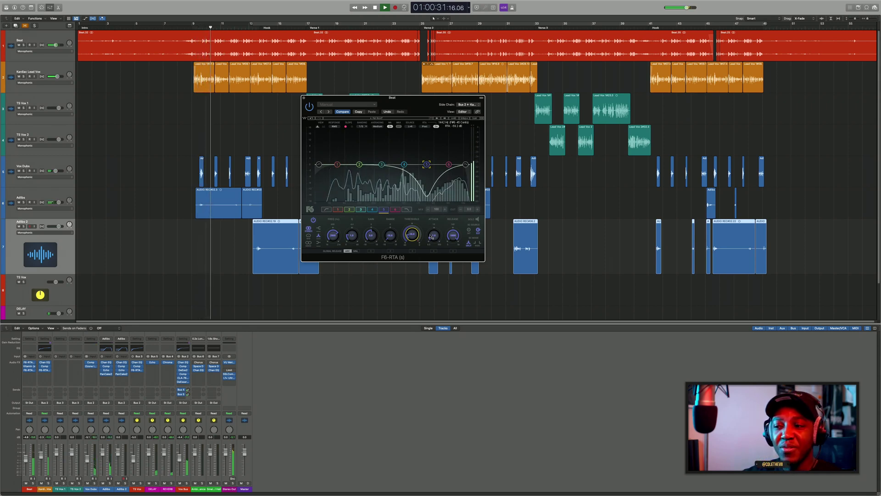
key("space")
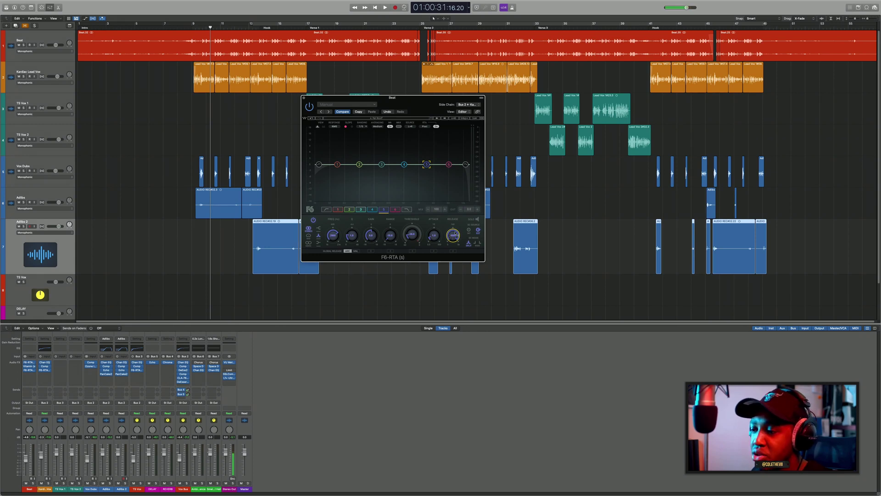
Step: Shorten band 5's release and reduce its range to a gentler dynamic cut while auditioning the first lead vocal
key("space")
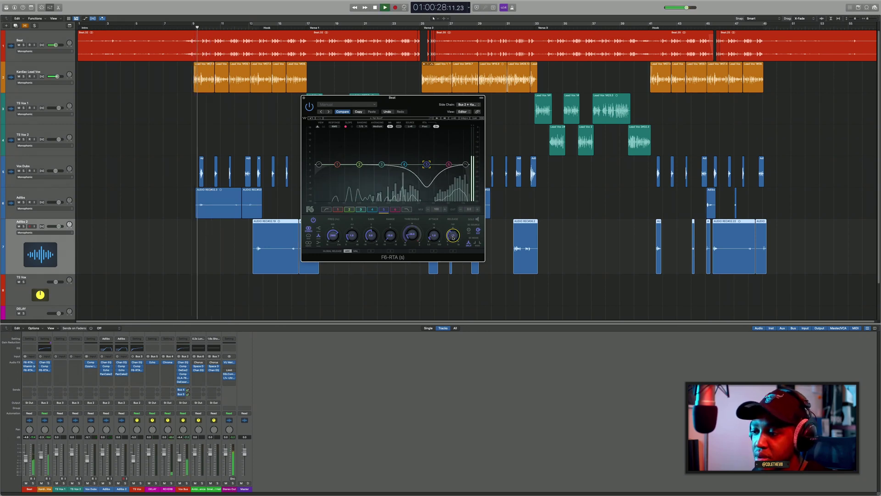
key("space")
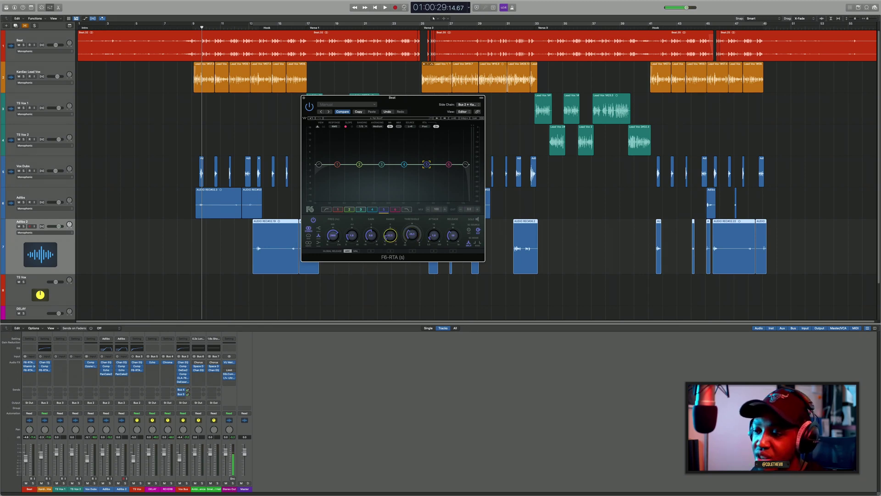
key("space")
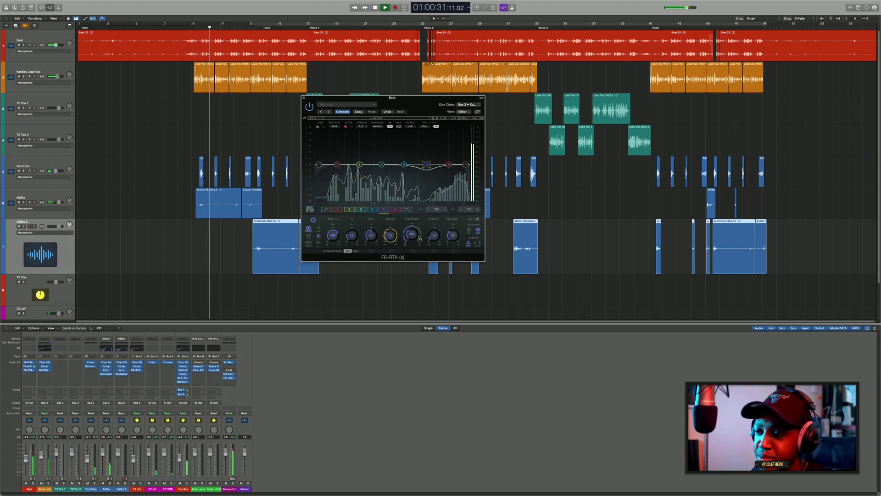
key("space")
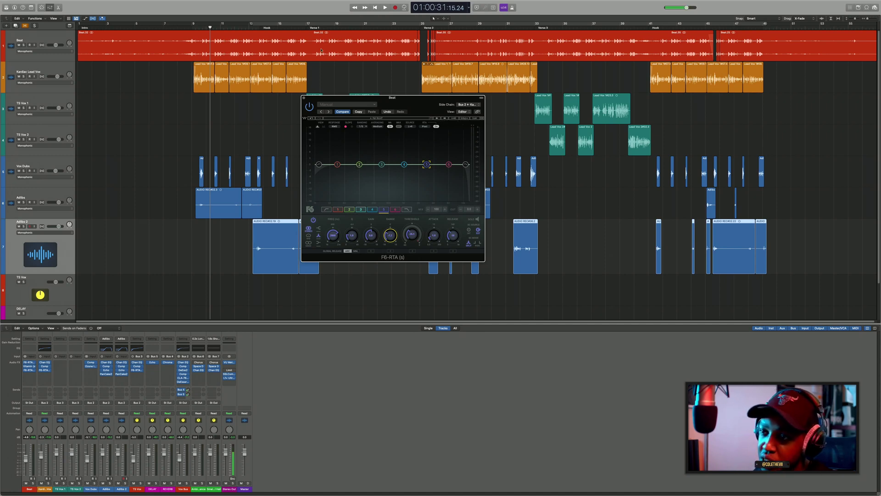
Step: Play the song from the start of Verse 1 and move the equalizer window clear of the first teal vocal regions
left_click_drag(305, 28, 332, 29)
key("space")
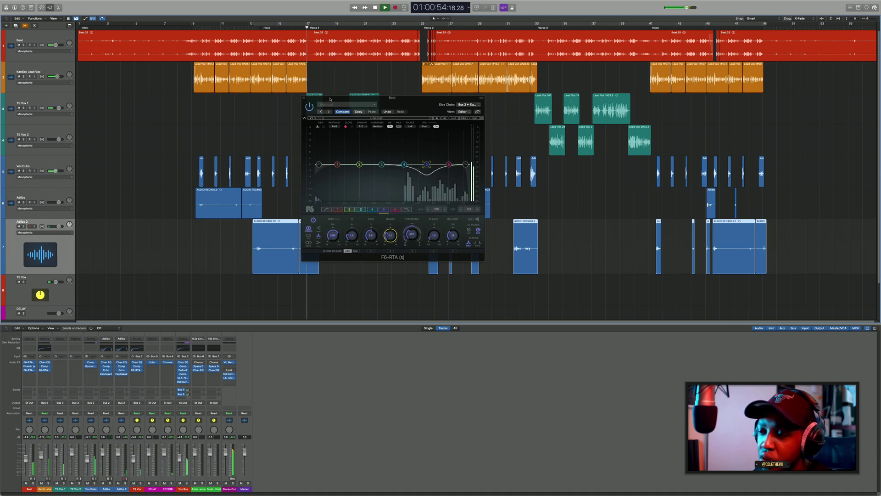
left_click_drag(383, 105, 419, 116)
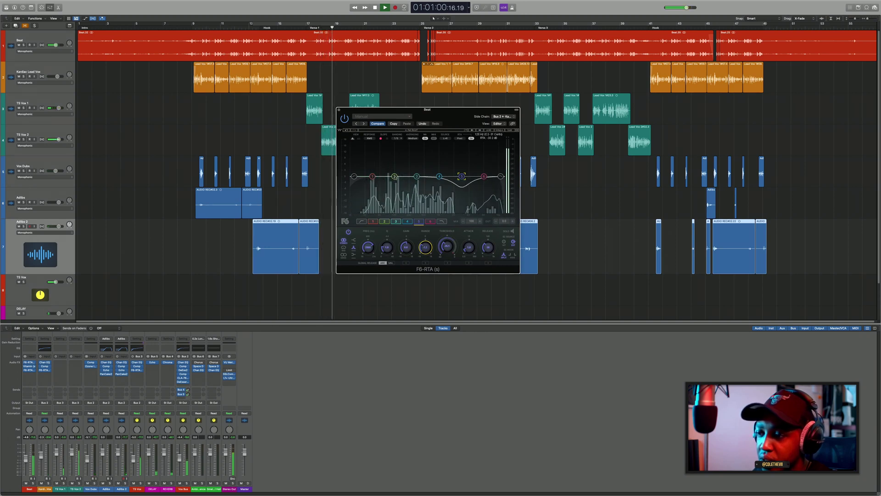
Step: Try moving band 2 slightly higher in frequency and audition it in Verse 1
left_click(394, 177)
key("space")
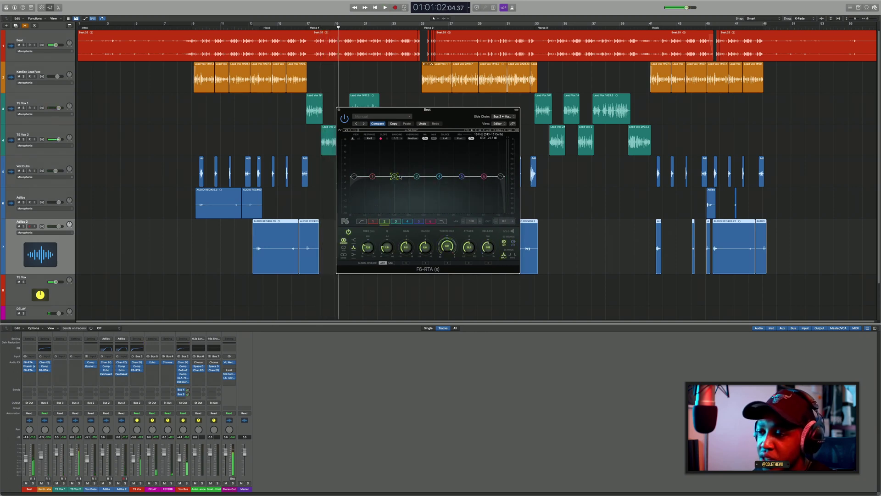
left_click_drag(394, 176, 403, 175)
key("space")
key("space")
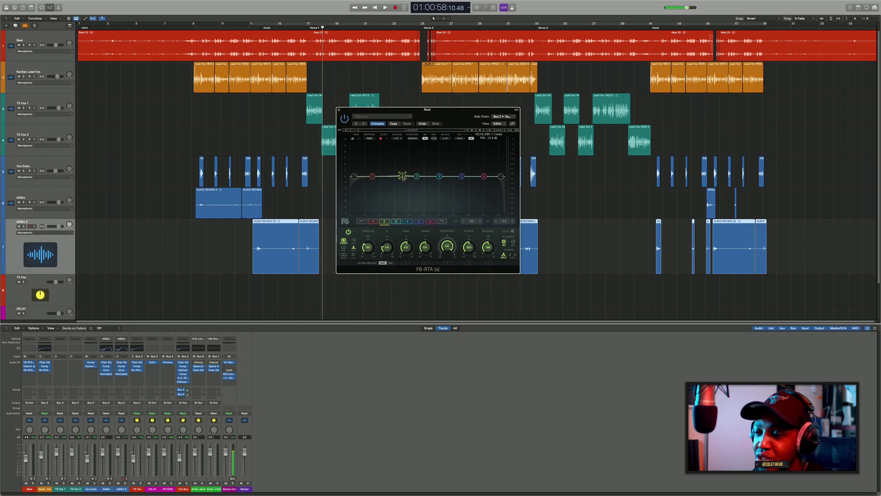
Step: Try band 2 at lower frequencies with a slight cut, and solo it to hear that range in Verse 1
left_click_drag(402, 176, 392, 177)
key("space")
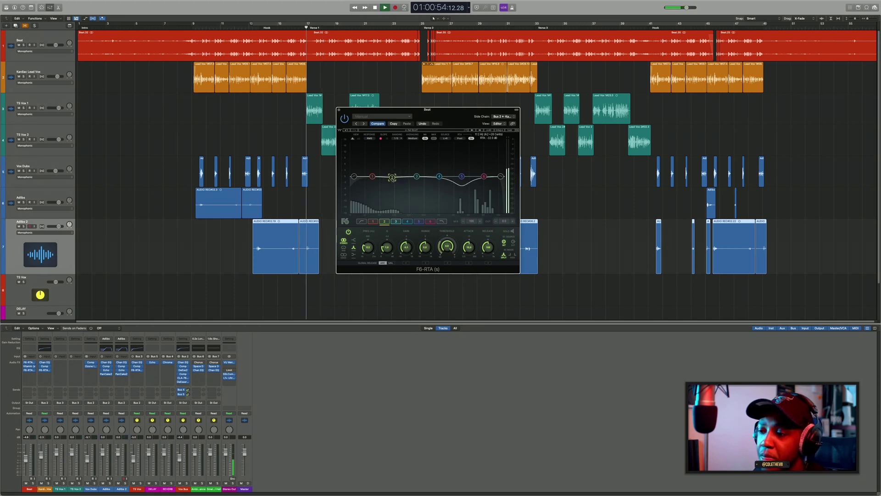
left_click(391, 178)
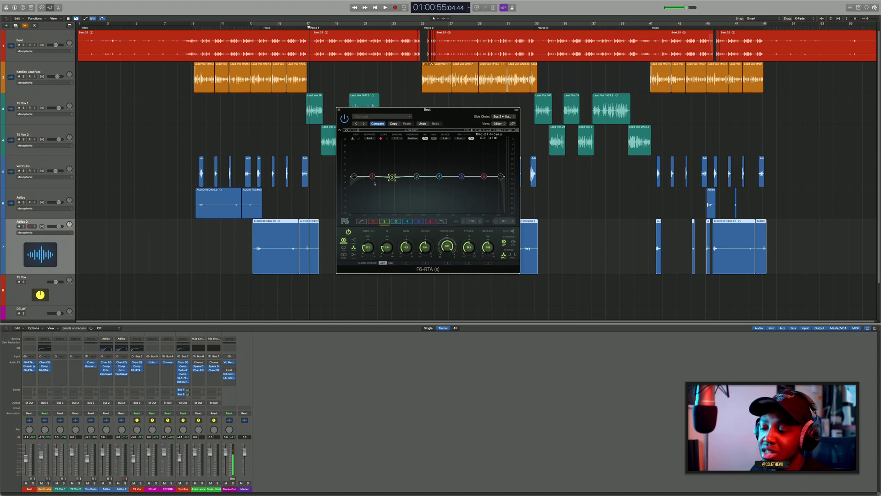
key("space")
mouse_move(392, 177)
left_mouse_down()
mouse_move(385, 178)
mouse_move(412, 179)
mouse_move(397, 177)
left_mouse_up()
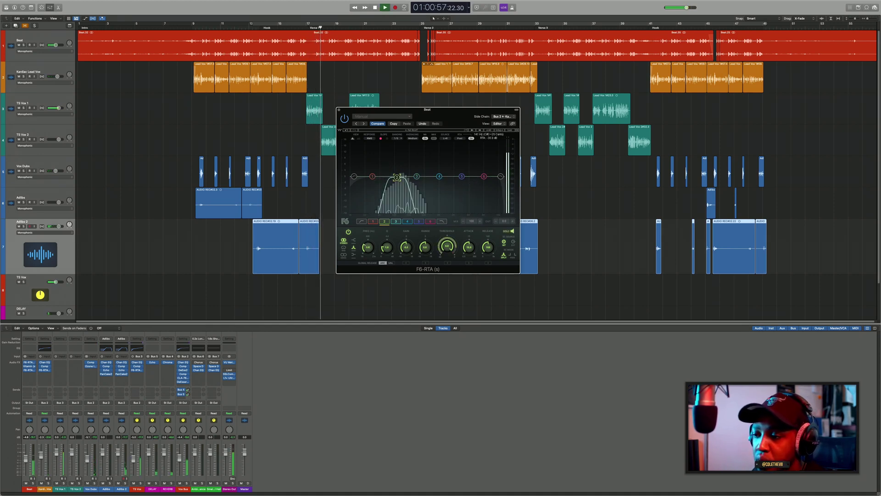
left_click(397, 177)
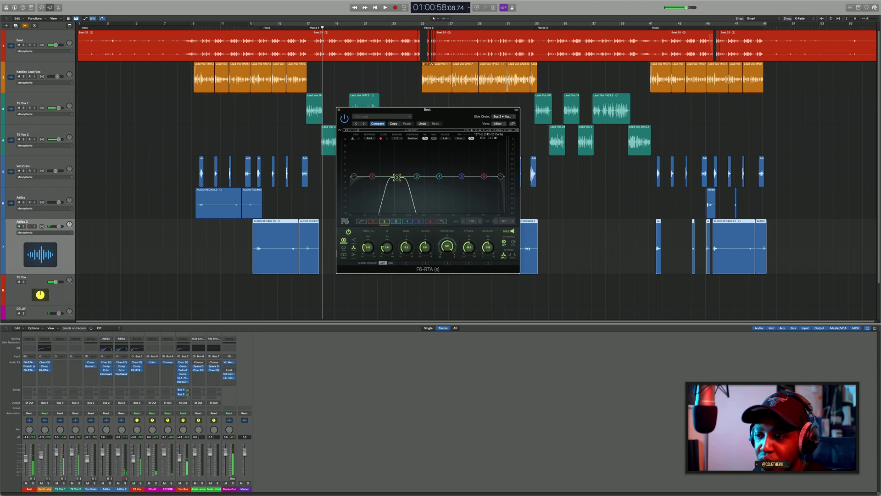
Step: Solo band 1 during Verse 1 to hear the low end of the beat
left_click(373, 176)
key("space")
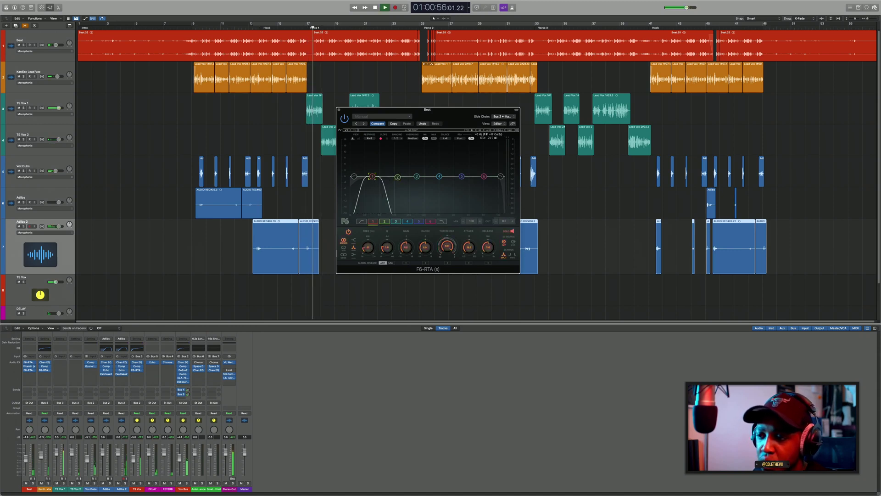
left_click_drag(372, 177, 373, 177)
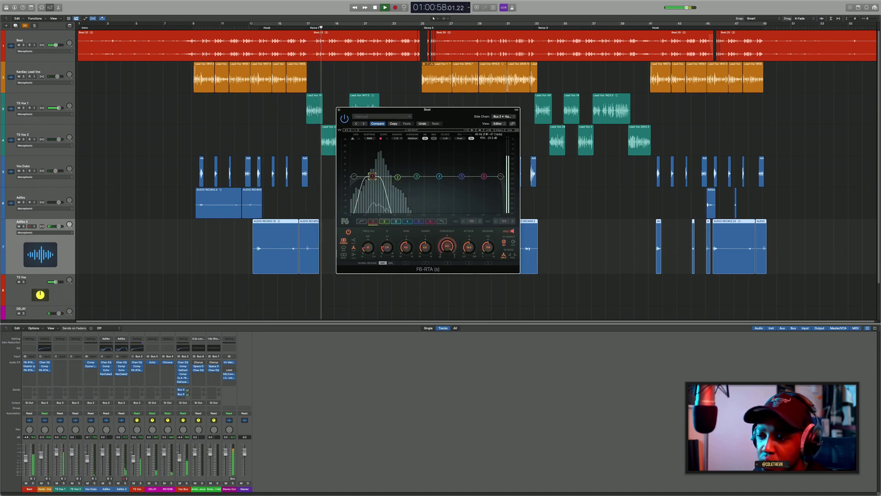
key("space")
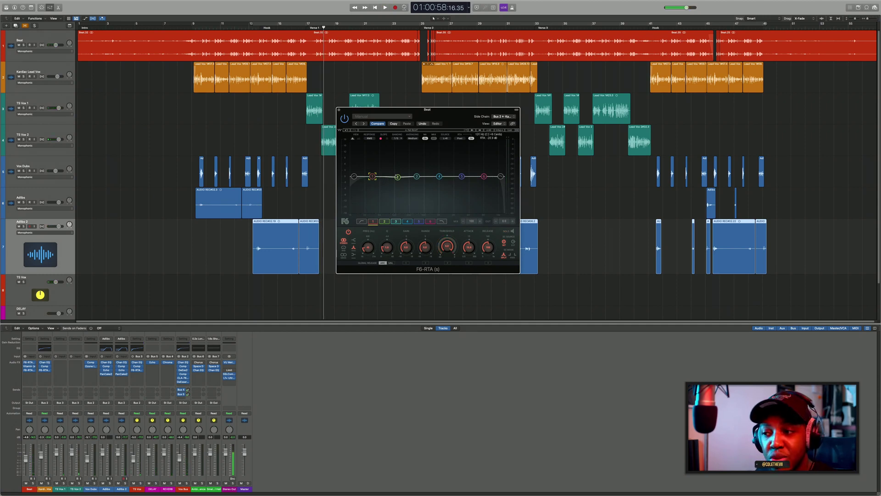
Step: Move band 2 slightly lower in frequency, return its gain to the zero line, and audition it in Verse 1
left_click_drag(397, 177, 395, 176)
key("space")
key("space")
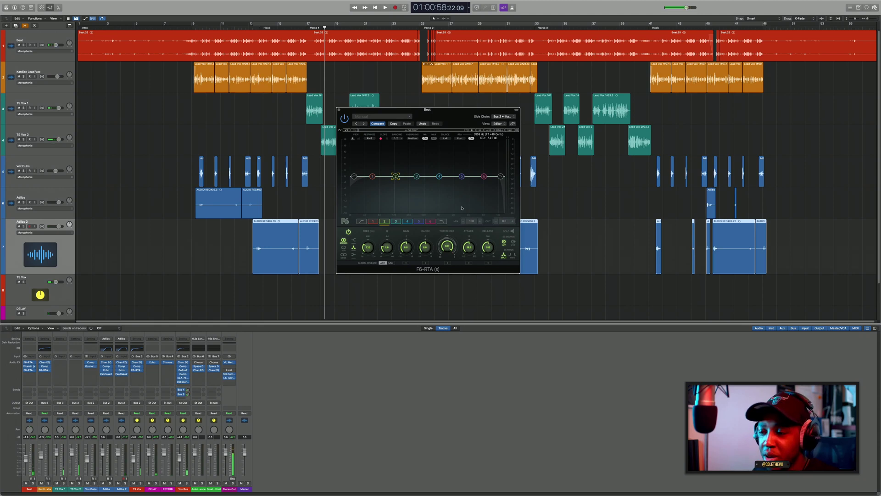
Step: Solo band 3 during Verse 1 to hear the frequency range it covers
left_click_drag(416, 176, 416, 176)
key("space")
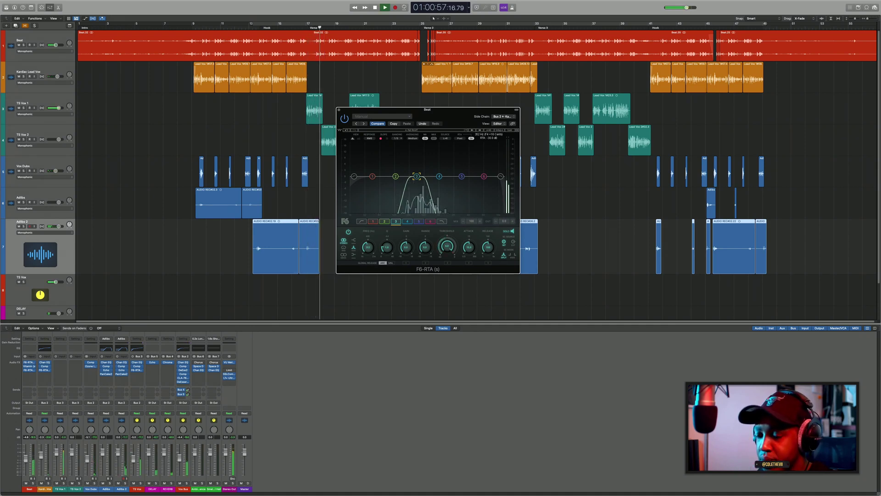
key("space")
Step: Set band 2 to external side-chain detection and mid processing, and audition it in Verse 1
left_click_drag(395, 176, 395, 176)
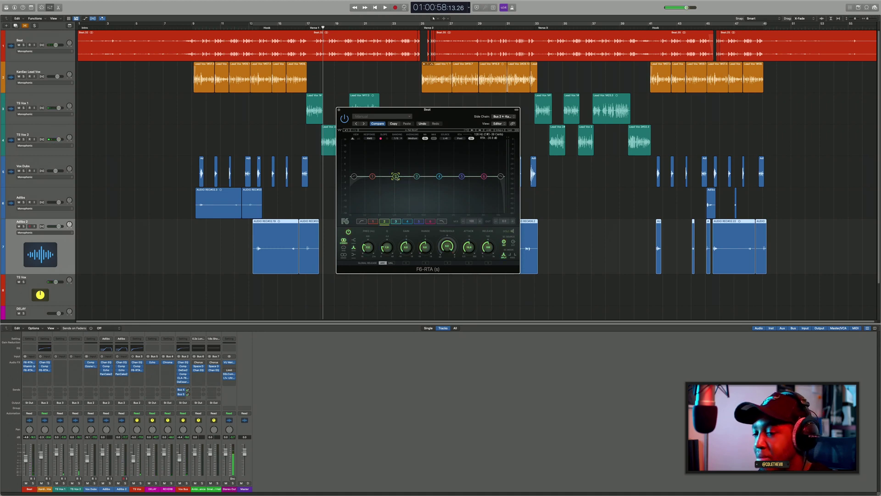
left_click(514, 243)
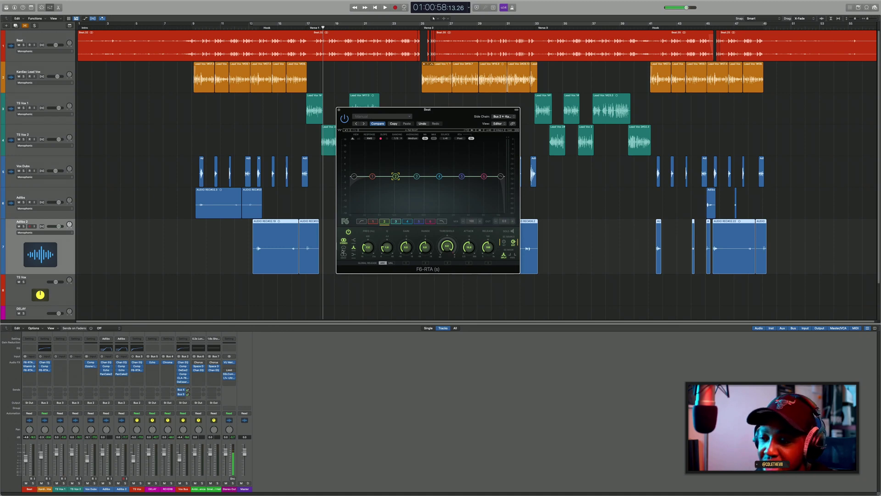
left_click(344, 249)
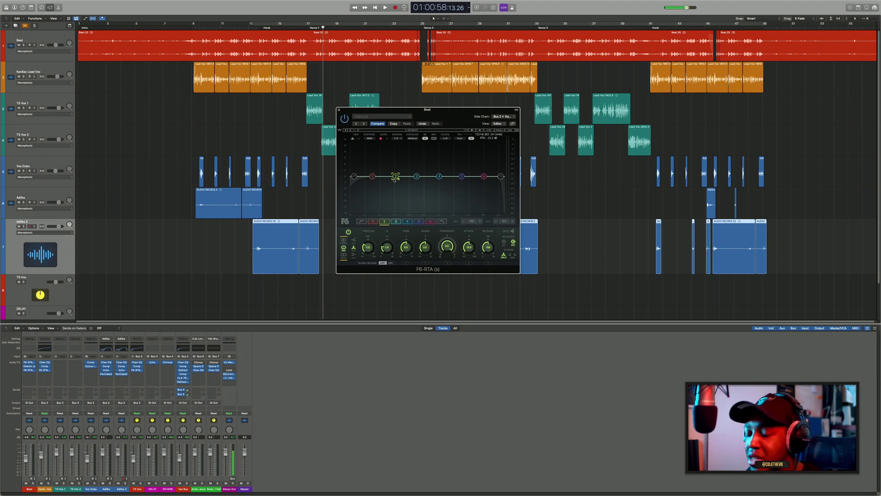
key("space")
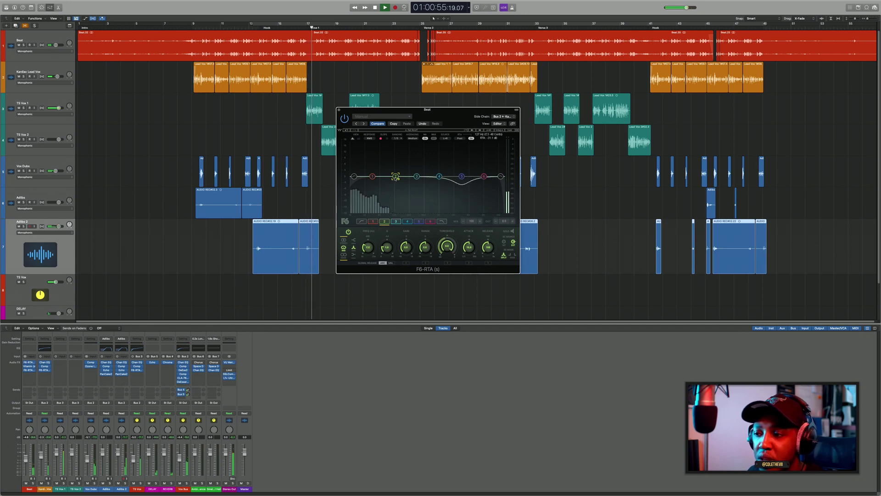
key("space")
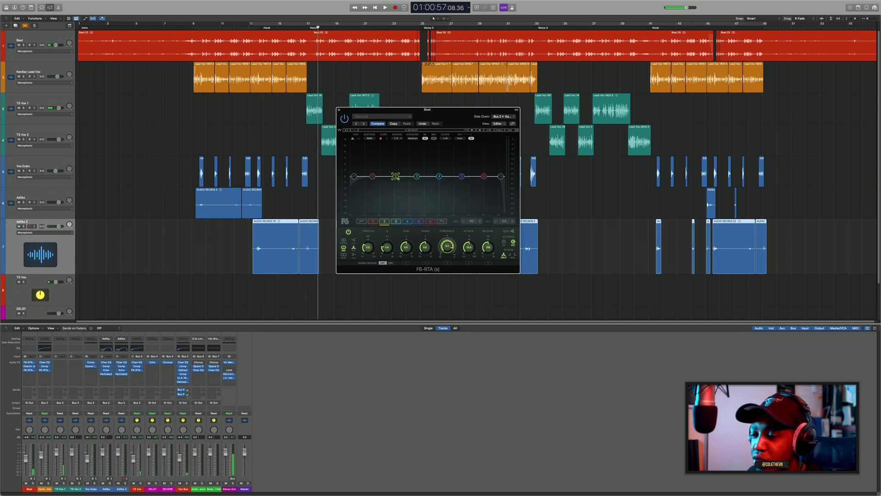
Step: Lower band 2's threshold and replay the opening of Verse 1
left_click_drag(447, 246, 448, 257)
key("space")
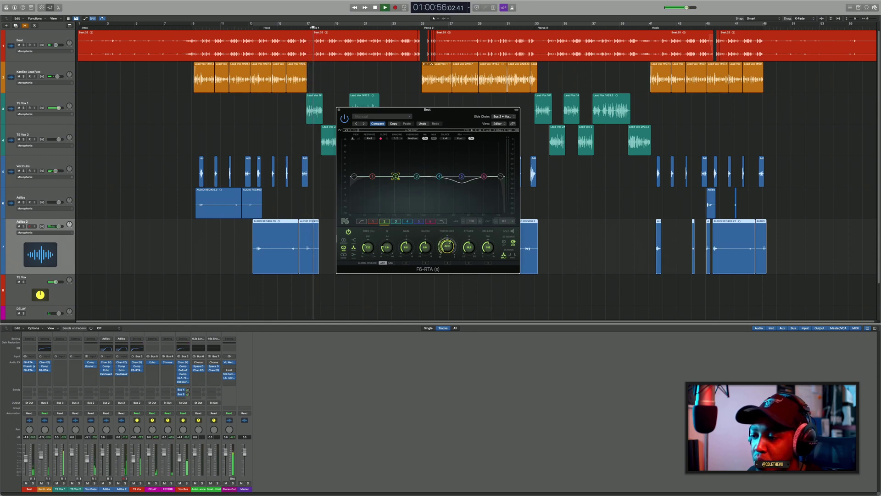
key("space")
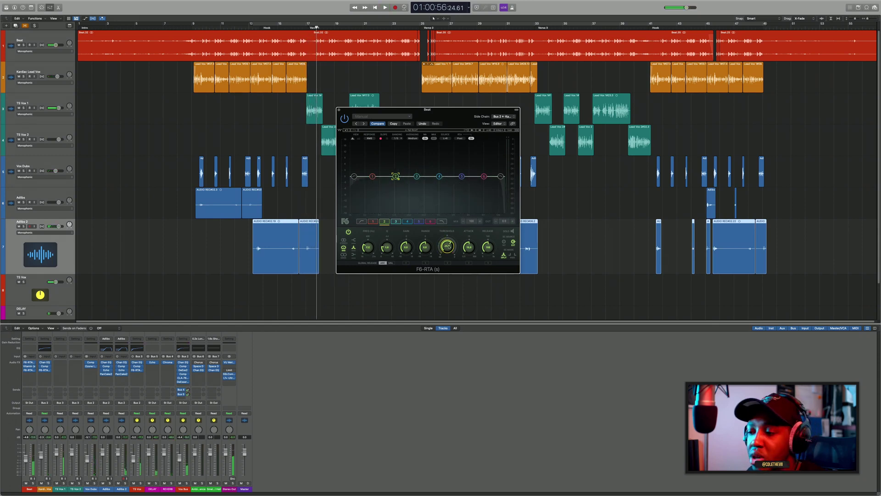
Step: Adjust band 2's range while replaying the opening of Verse 1 until it ducks moderately
key("space")
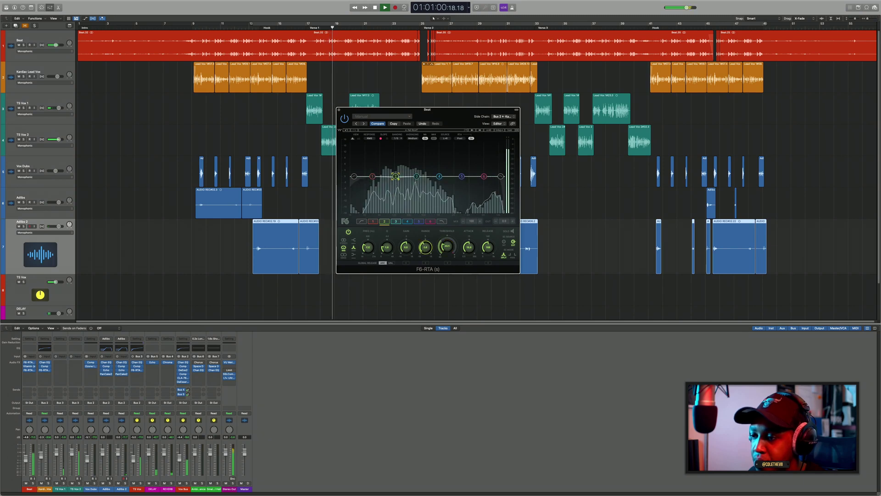
key("space")
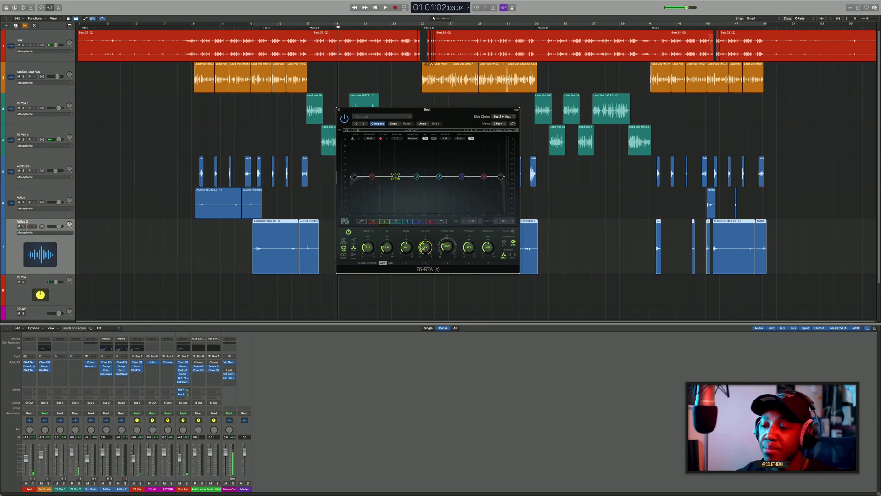
key("space")
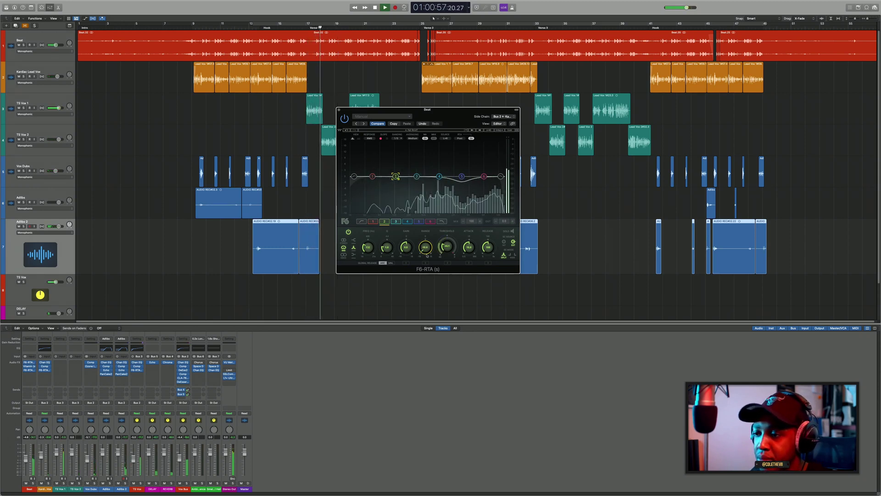
key("space")
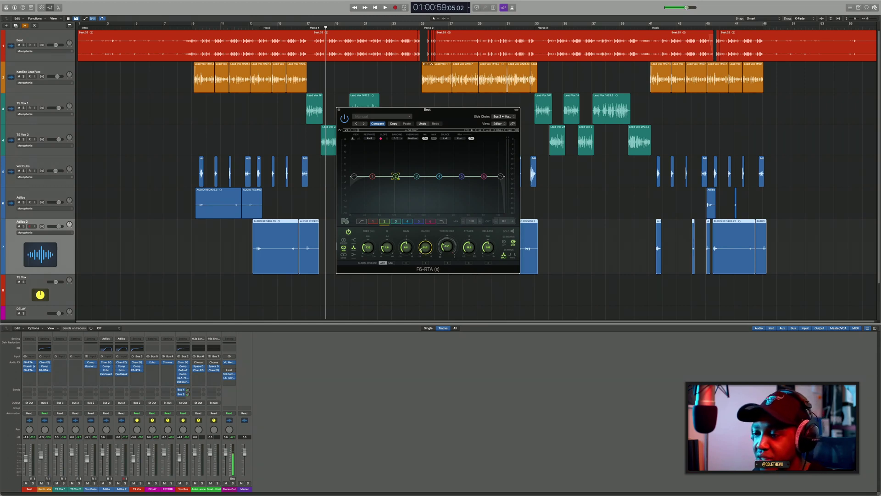
key("space")
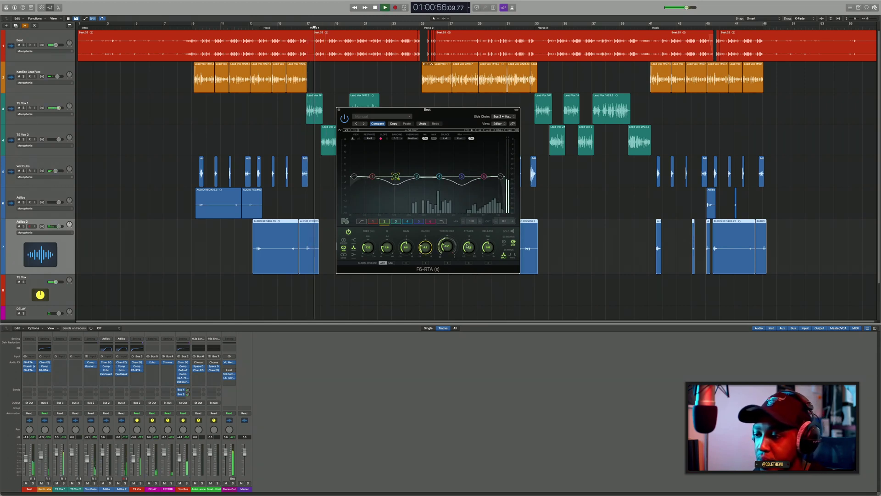
Step: Shorten band 2's attack and release, comparing them with much slower settings in Verse 1
left_click_drag(468, 246, 469, 217)
key("space")
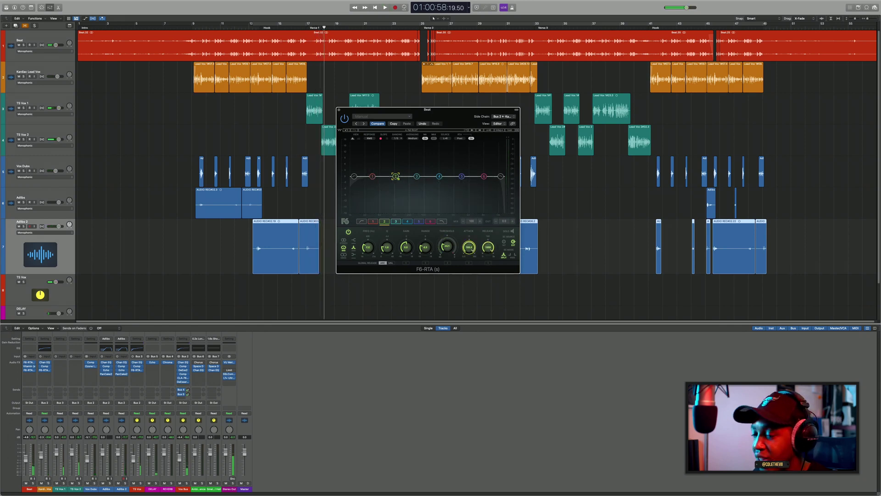
key("space")
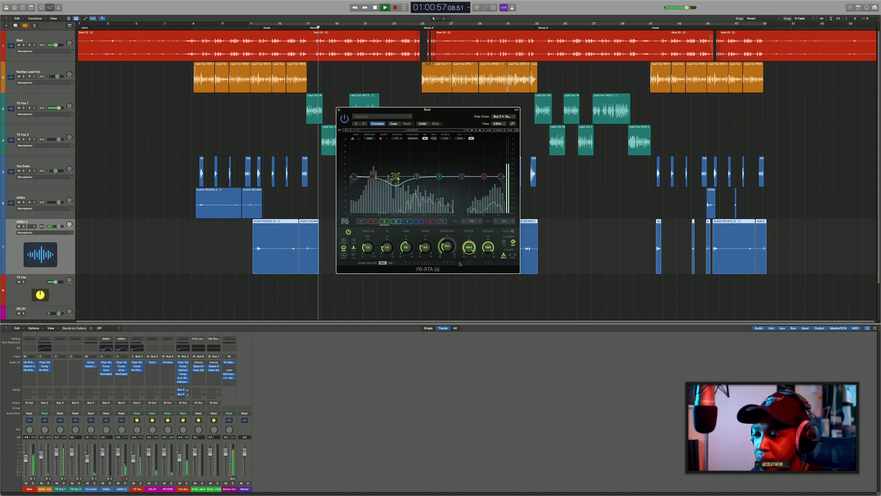
left_click_drag(469, 247, 469, 276)
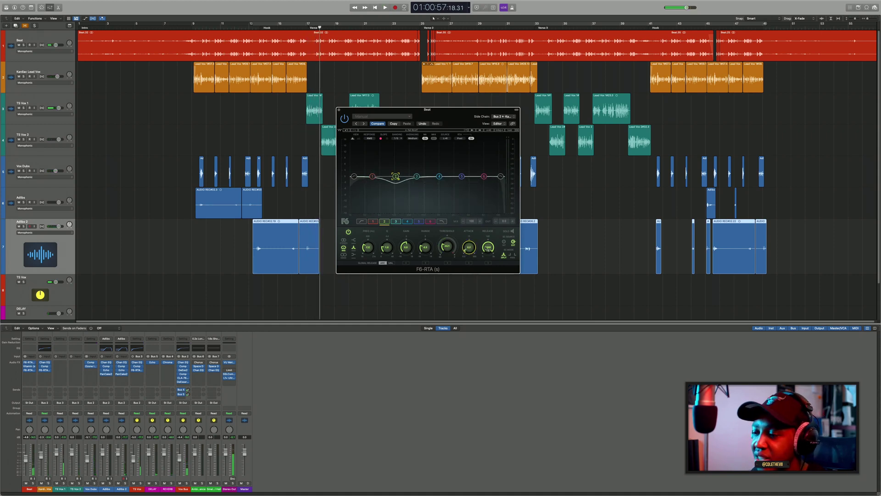
left_click_drag(487, 248, 488, 268)
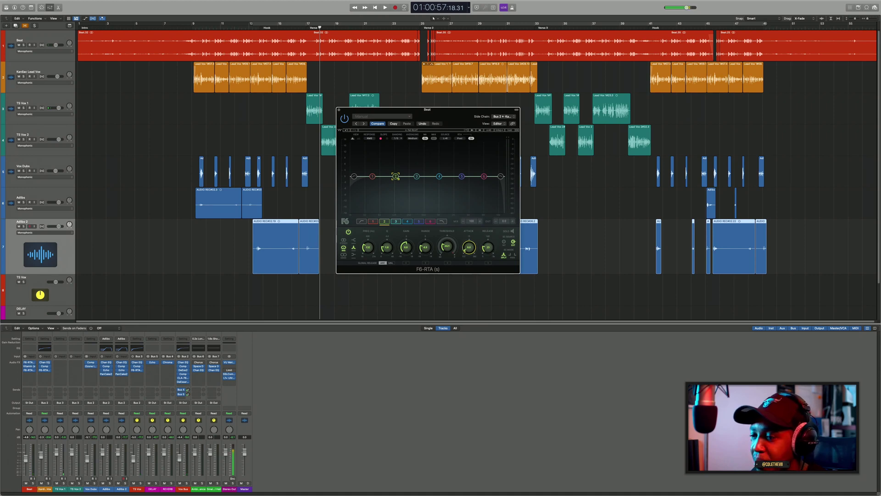
key("space")
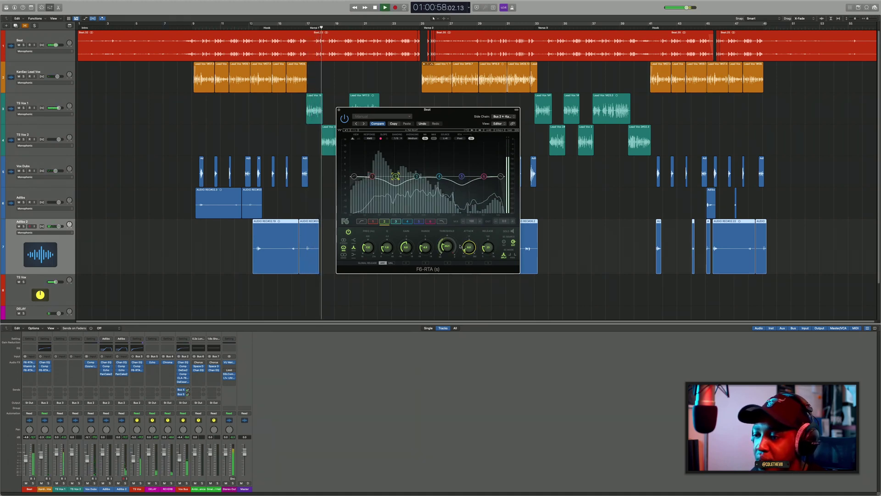
key("space")
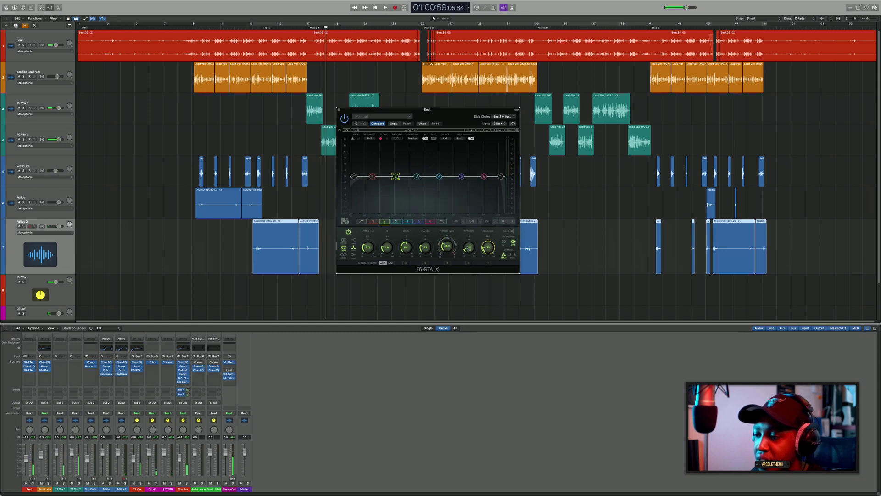
Step: Deepen band 2's range and compare its side and stereo processing in Verse 1
key("space")
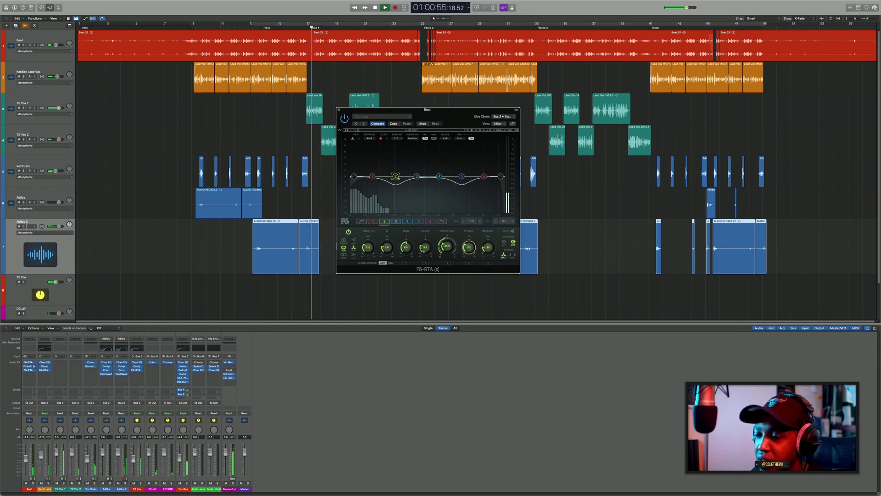
left_click_drag(425, 247, 425, 255)
key("space")
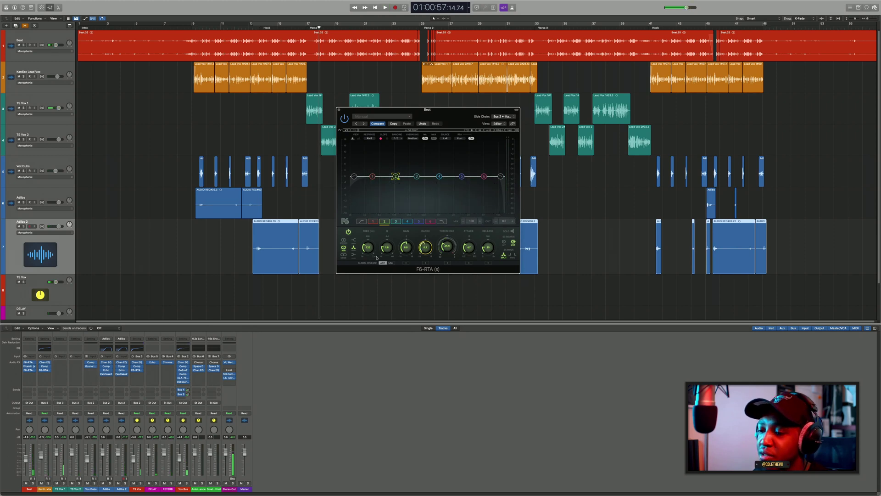
key("space")
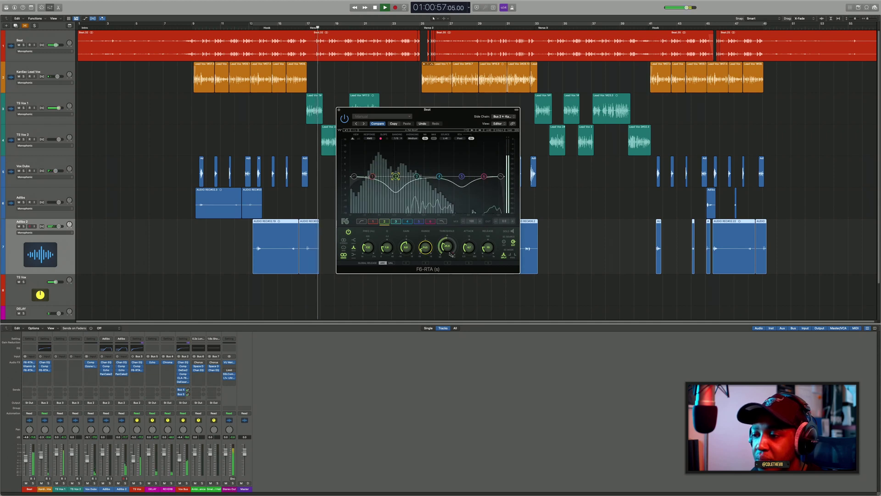
key("space")
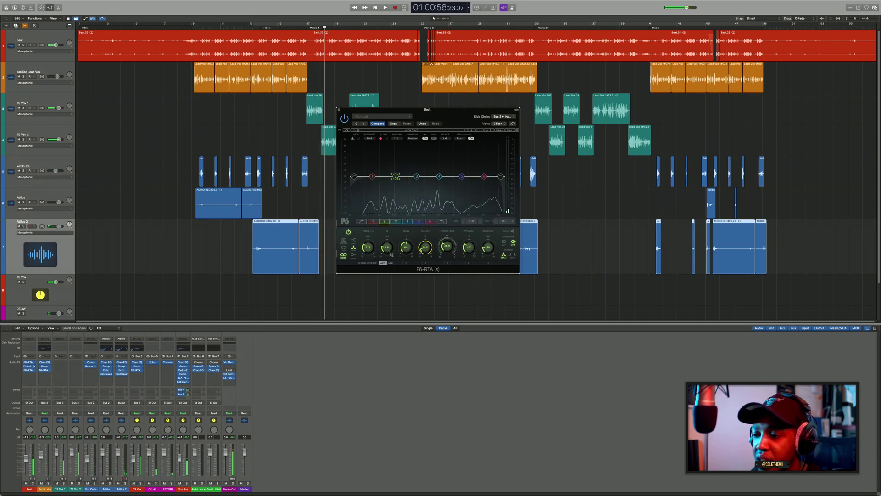
key("space")
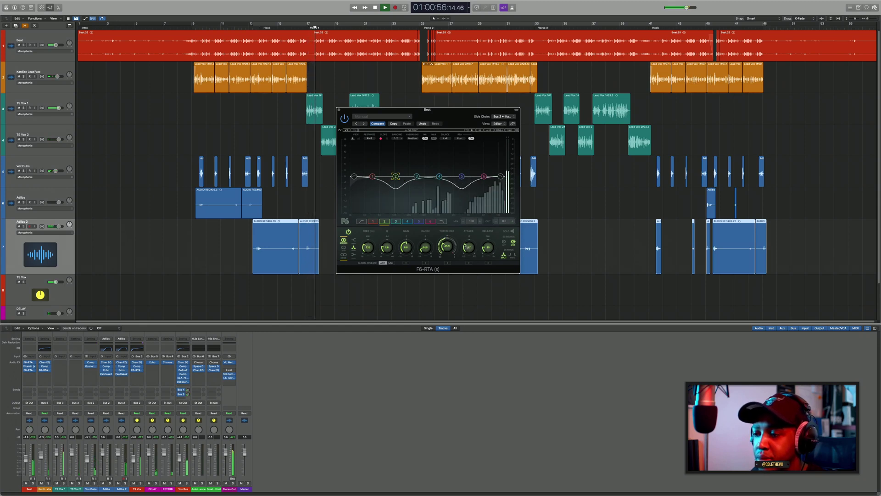
mouse_move(445, 247)
left_mouse_down()
mouse_move(468, 251)
mouse_move(435, 248)
left_mouse_up()
key("space")
key("space")
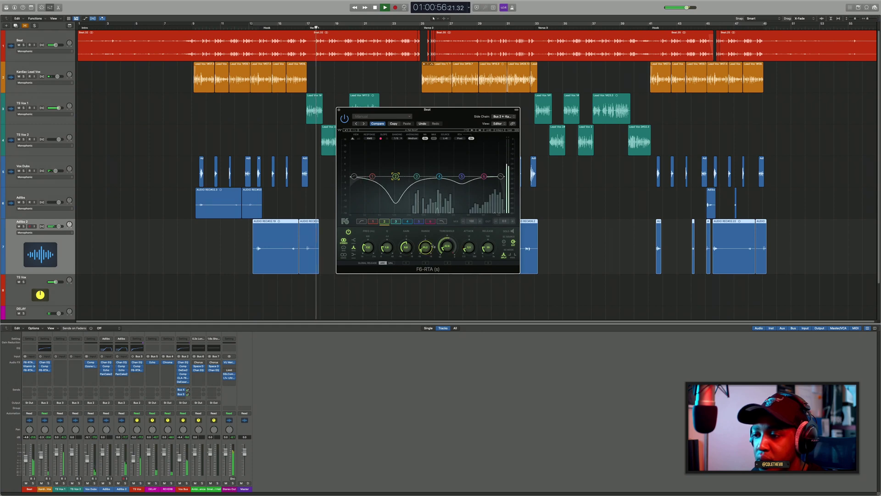
Step: Return band 2 to mid processing, reduce its range to a gentler cut, and audition it in Verse 1
left_click(344, 250)
key("space")
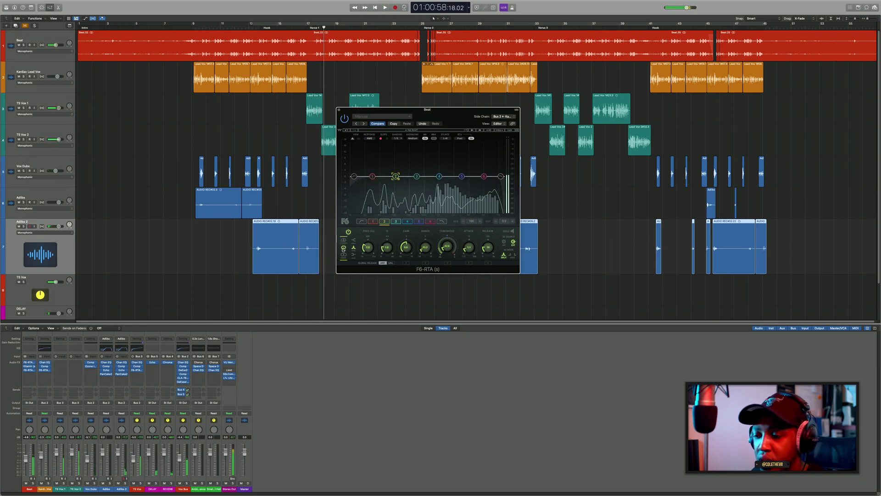
key("space")
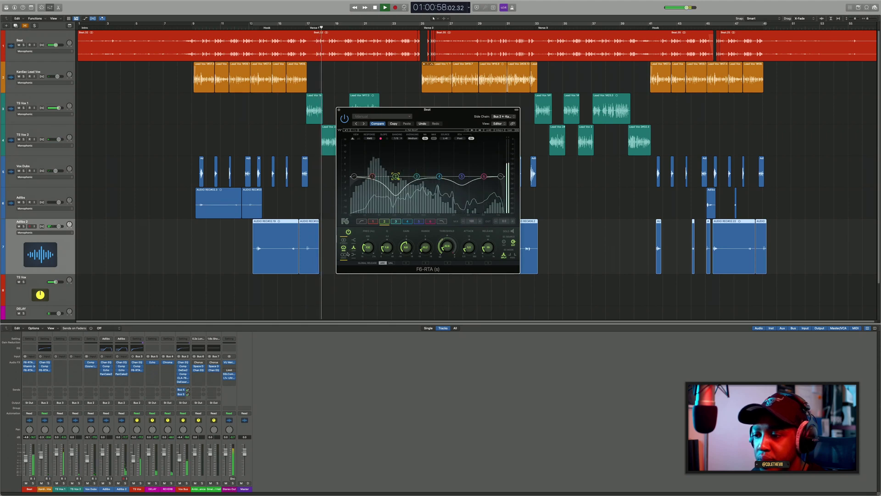
key("space")
left_click_drag(448, 248, 424, 246)
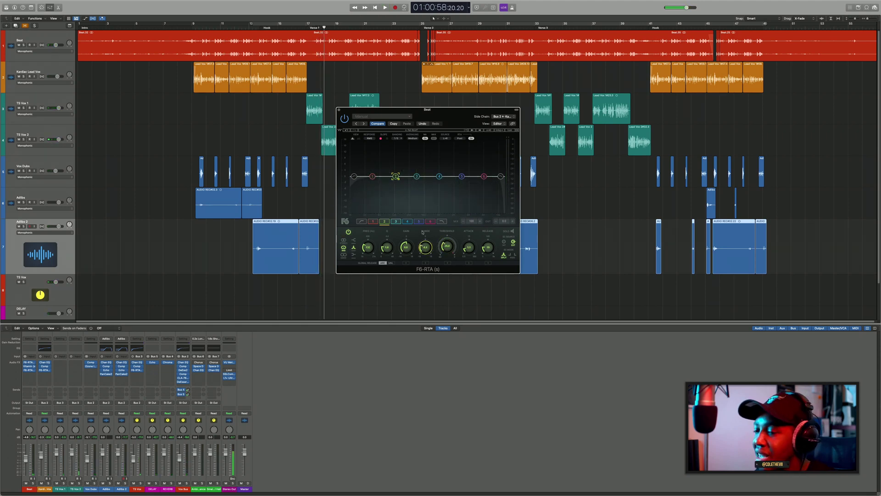
key("space")
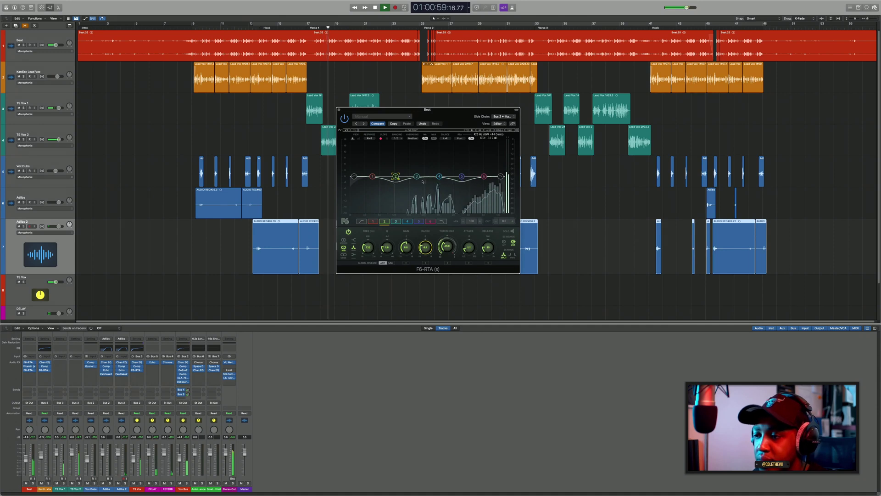
Step: Set band 6 to side processing, boost it at a higher frequency, and audition it in Verse 1
left_click(485, 177)
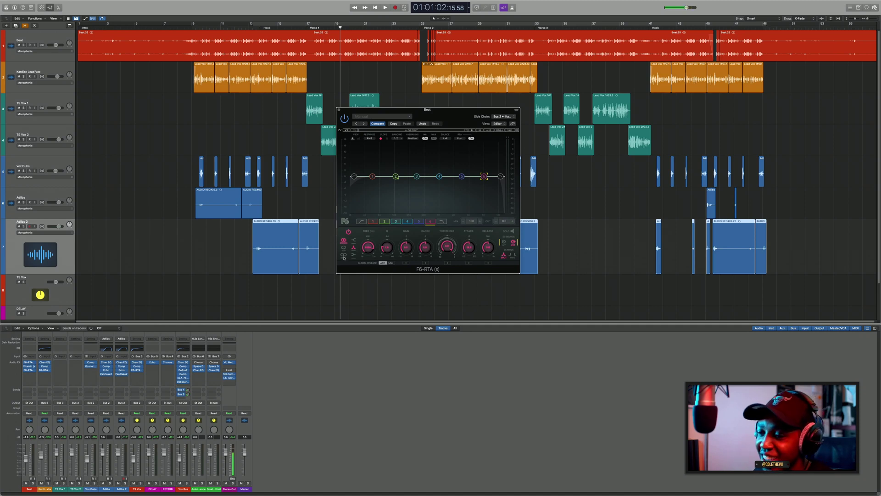
key("space")
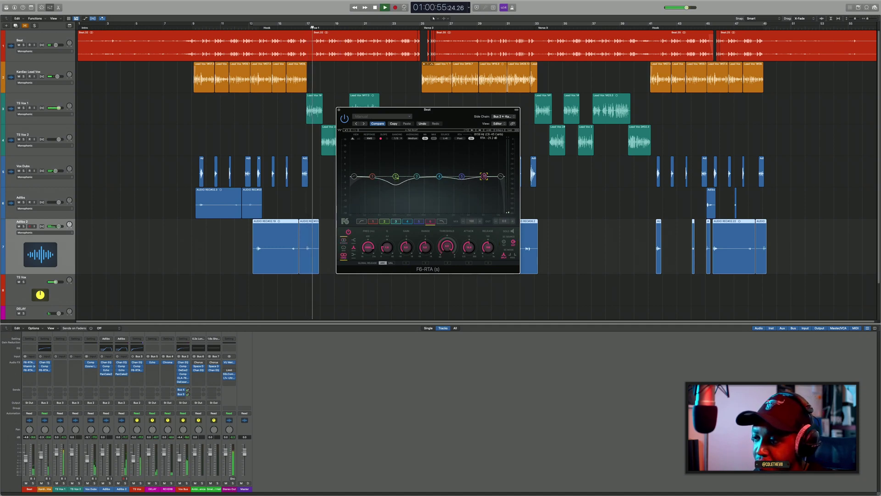
mouse_move(484, 175)
left_mouse_down()
mouse_move(477, 137)
mouse_move(494, 166)
left_mouse_up()
key("space")
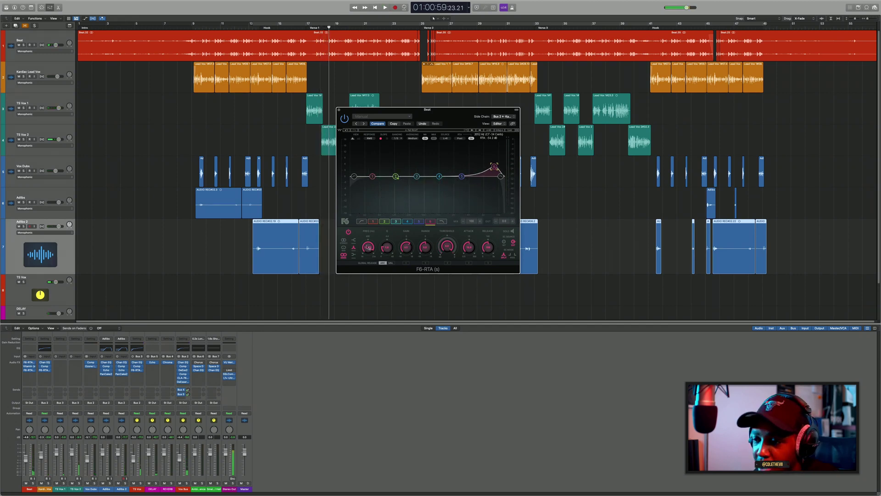
key("space")
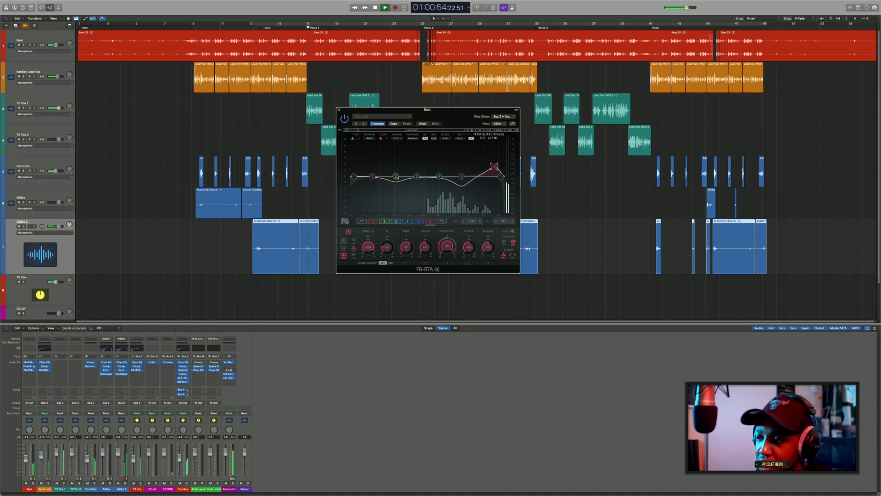
Step: Compare boosts and cuts on band 6 in both side and mid processing during Verse 1, ending on side
left_click_drag(494, 166, 495, 146)
left_click_drag(496, 146, 495, 184)
key("space")
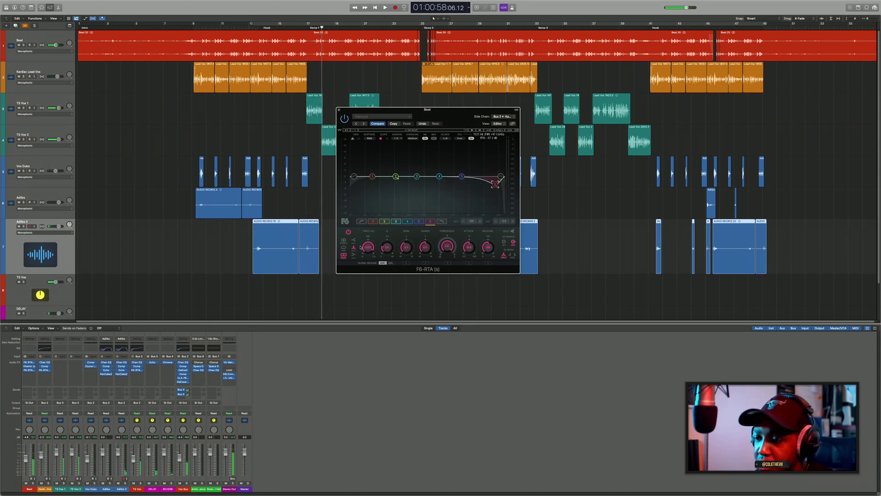
left_click(344, 249)
key("space")
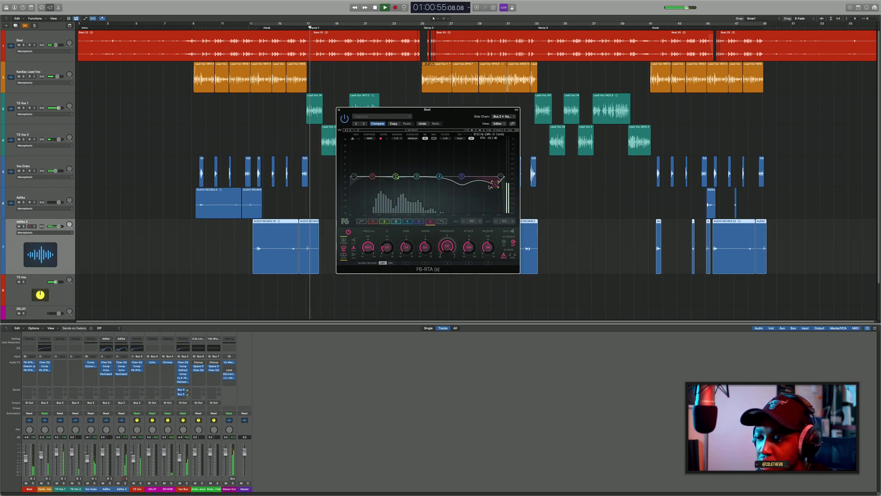
mouse_move(495, 184)
left_mouse_down()
mouse_move(497, 209)
mouse_move(495, 143)
mouse_move(495, 168)
left_mouse_up()
key("space")
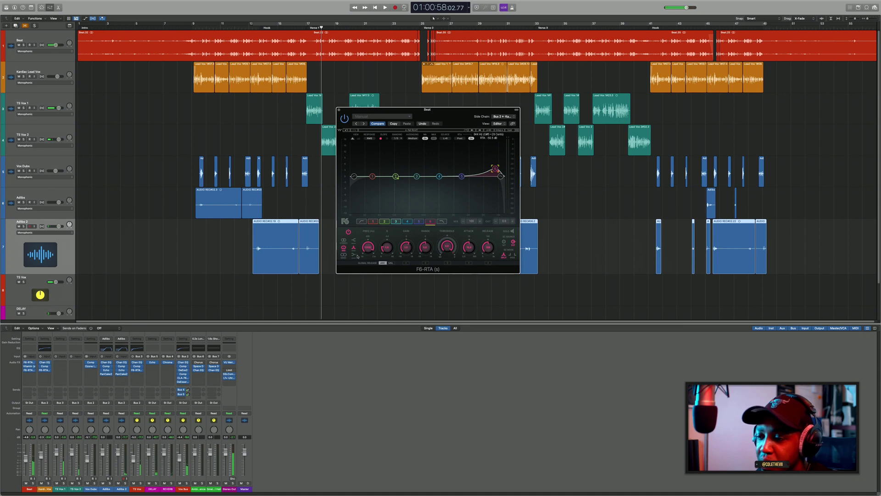
left_click(346, 256)
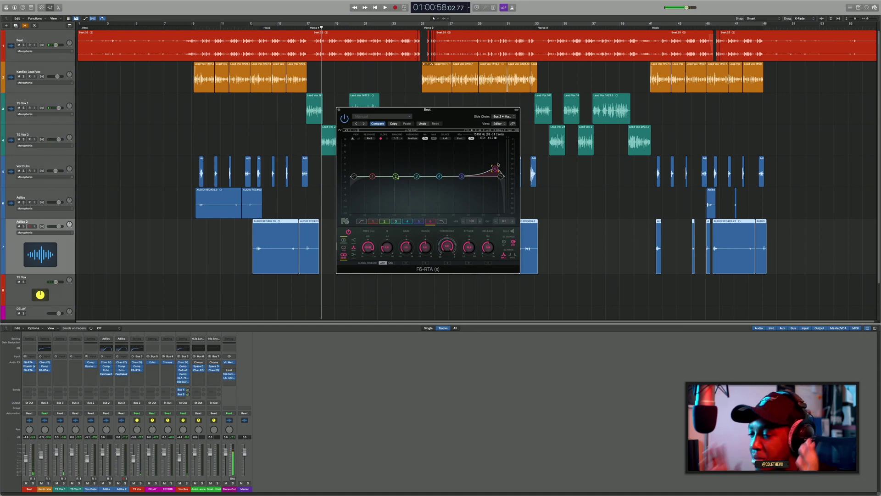
Step: Reduce band 6's side boost close to the zero line, adjust its threshold, and audition it in Verse 1
key("space")
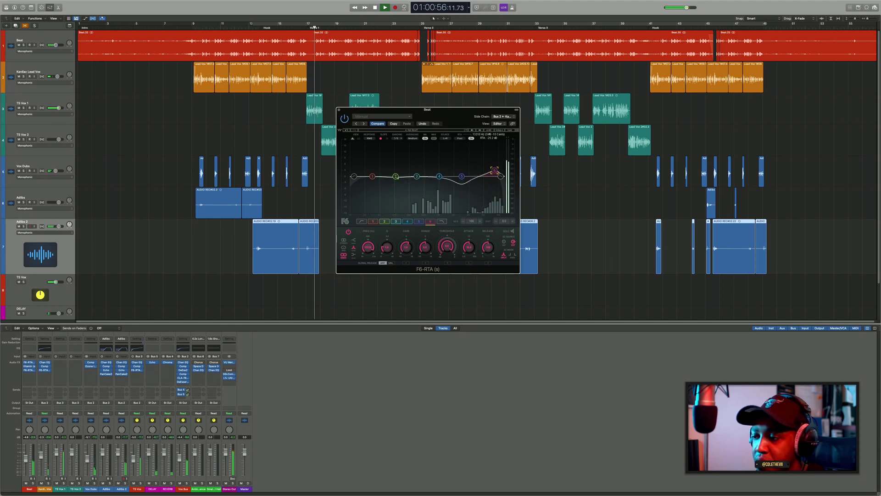
key("space")
key("space")
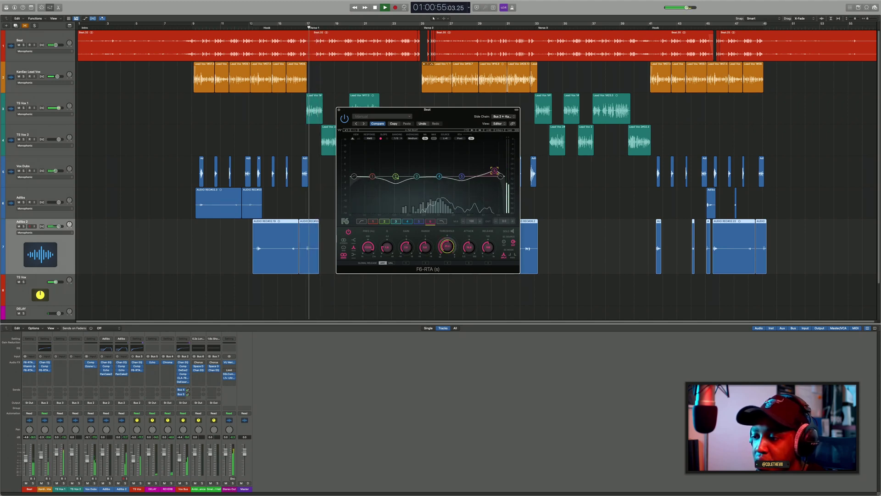
key("space")
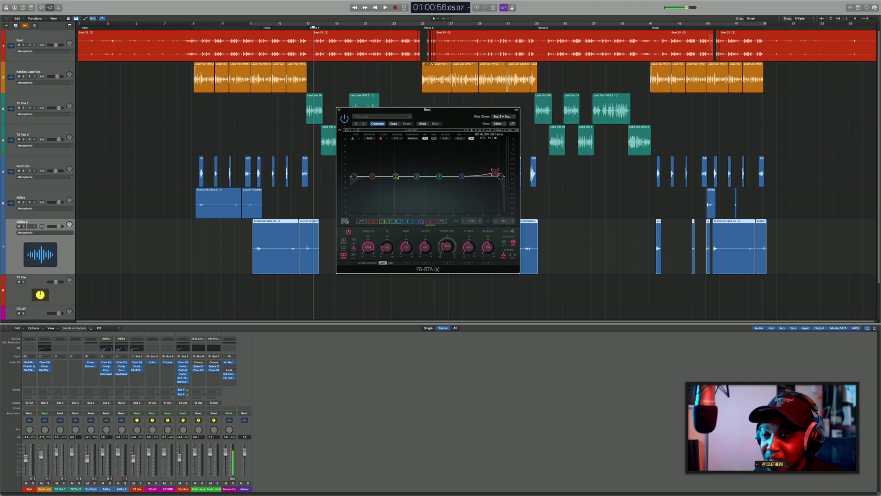
key("space")
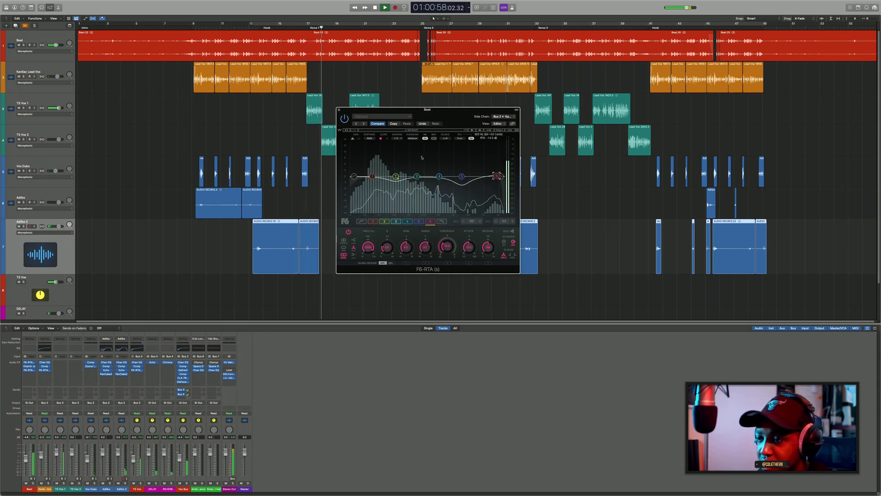
Step: Nudge the low-pass filter's node slightly higher in frequency and select the high-pass filter during playback
left_click(502, 177)
left_click_drag(502, 176, 503, 177)
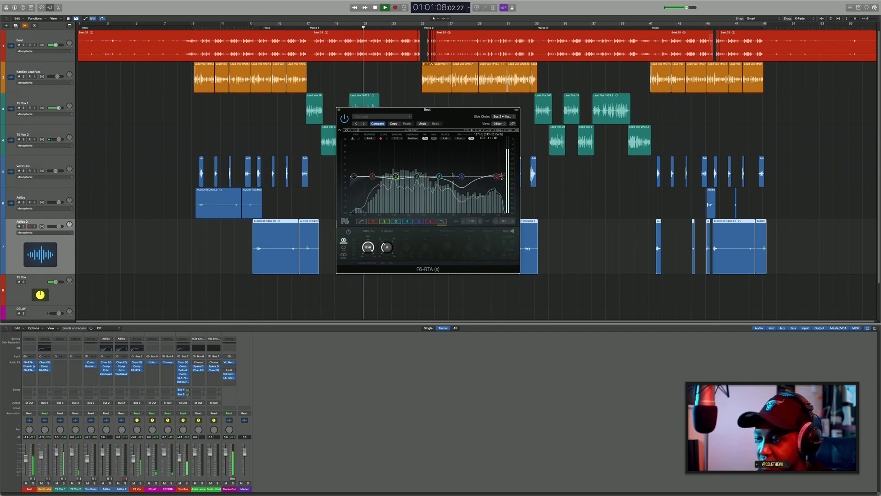
left_click(354, 176)
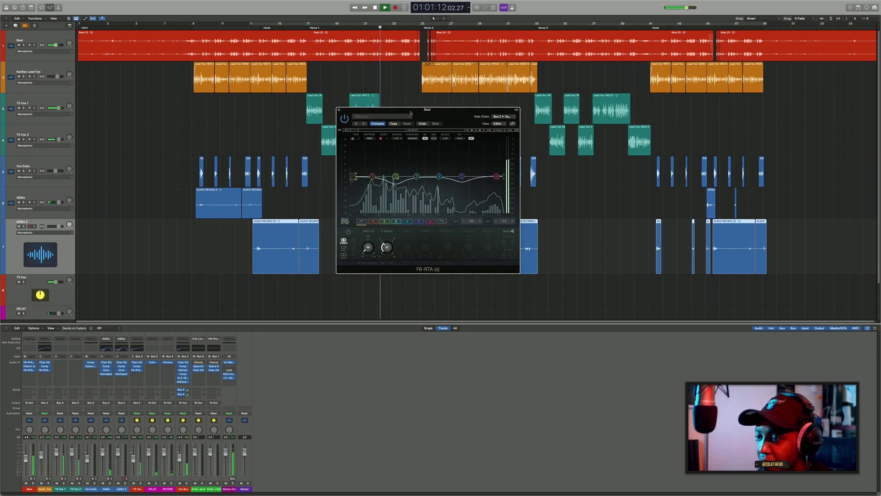
Step: Audition the beat with the F6-RTA's original settings using Compare, starting just before the first lead vocal region
key("space")
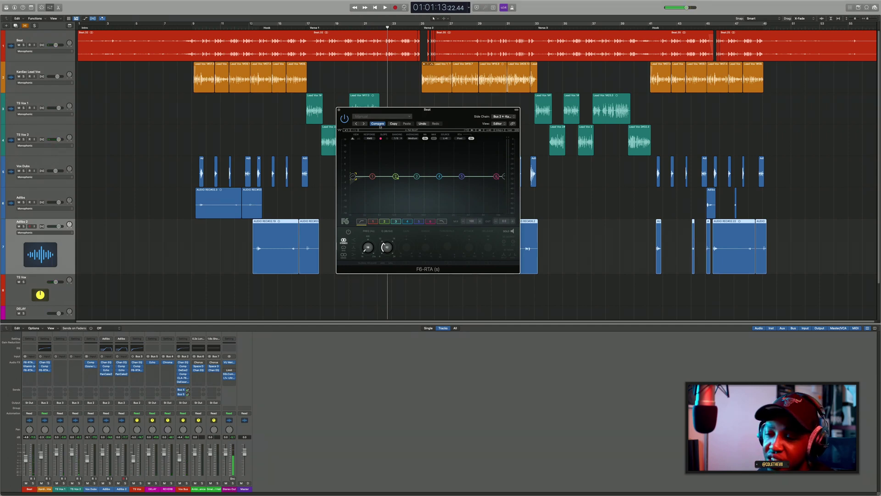
left_click(184, 30)
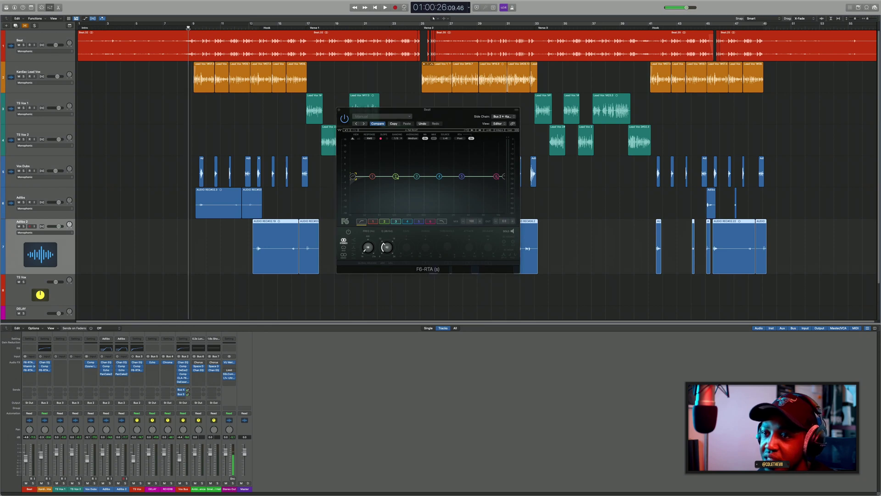
key("space")
left_click(378, 124)
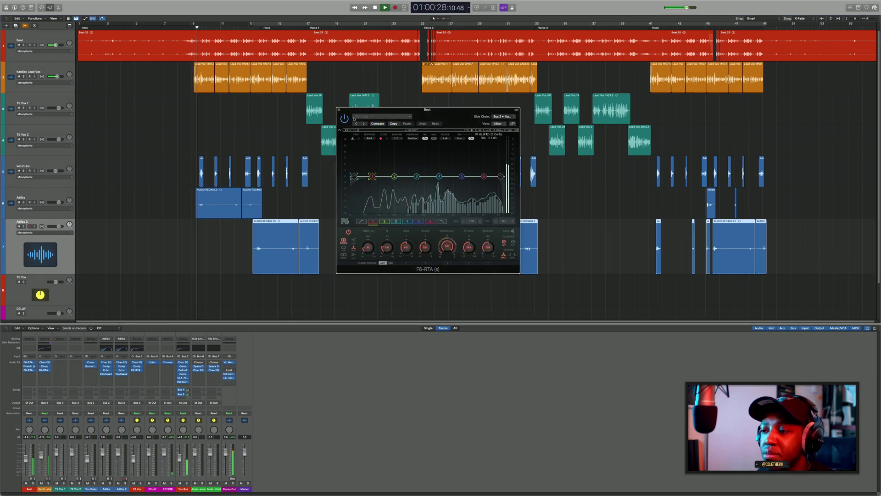
key("space")
Step: Switch Compare back to the edited F6-RTA settings and audition them through the first hook into Verse 1
left_click(373, 124)
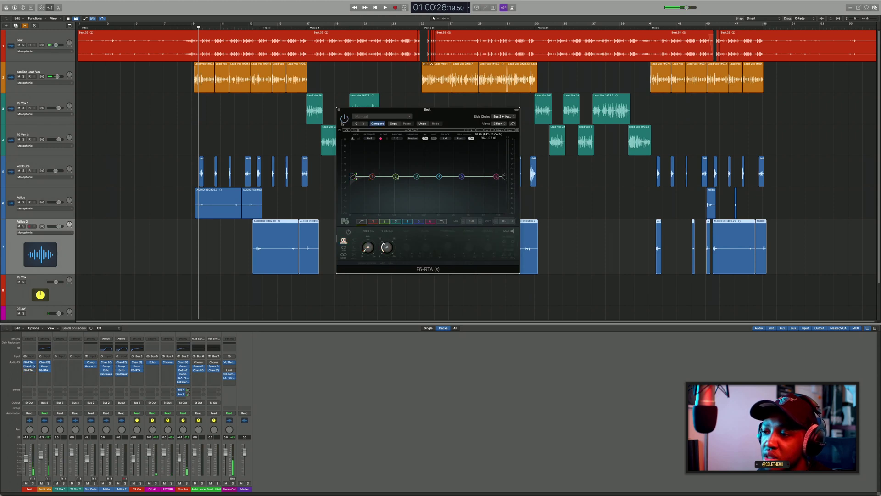
key("space")
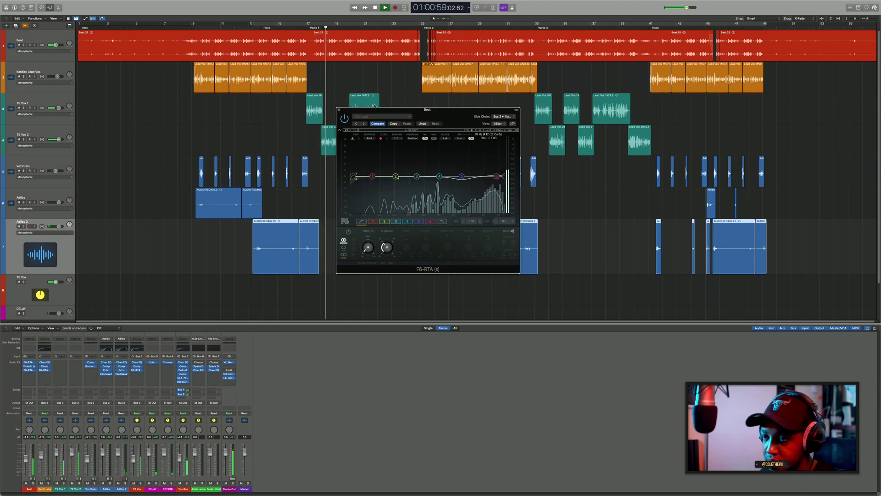
key("space")
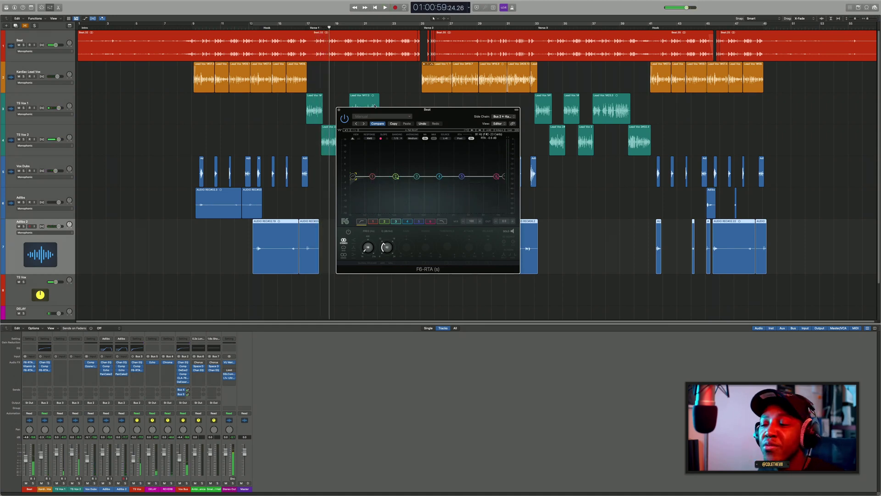